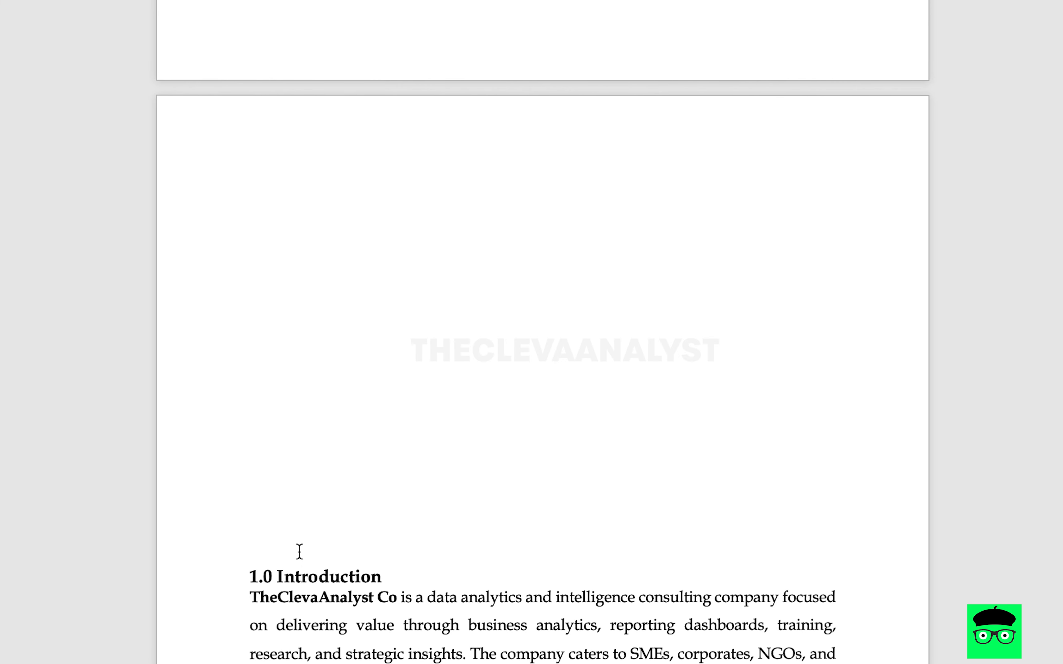
- Insert blank lines above the 1.0 Introduction heading to push the text onto page 2 and leave the first page empty
left_click(251, 553)
key("Return")
key("Return")
key("Return")
key("Return")
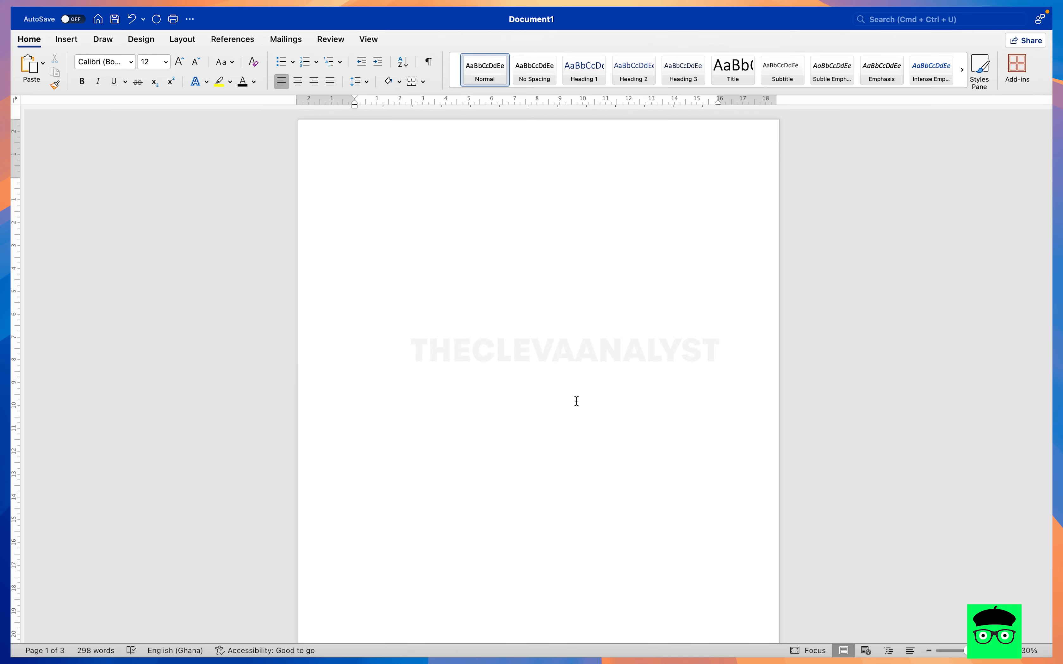
scroll(576, 401, "down", 8)
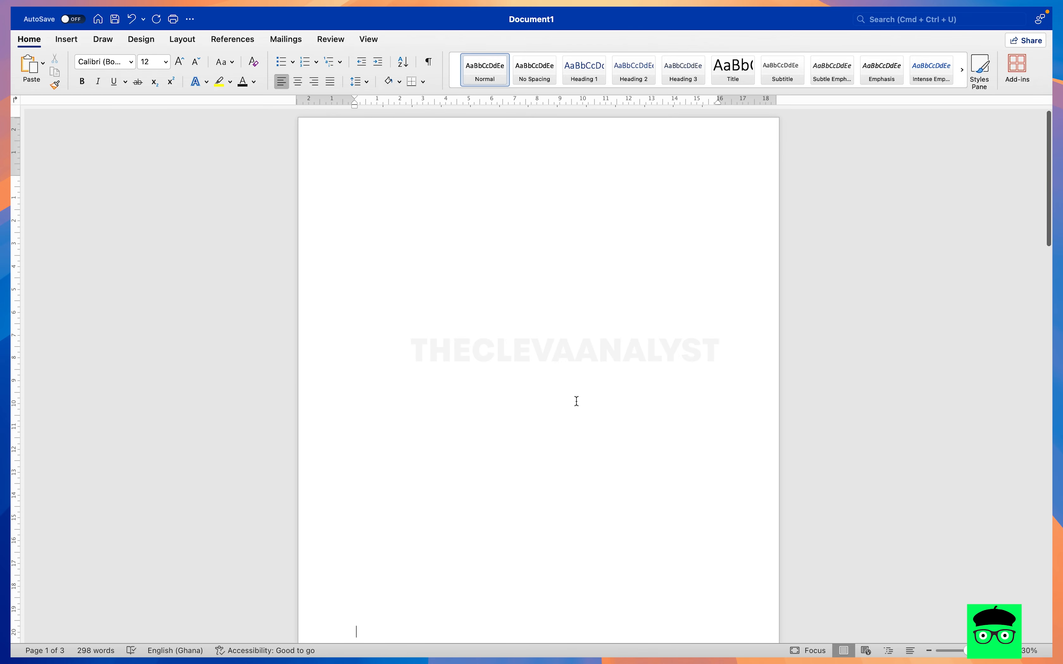
scroll(576, 401, "down", 4)
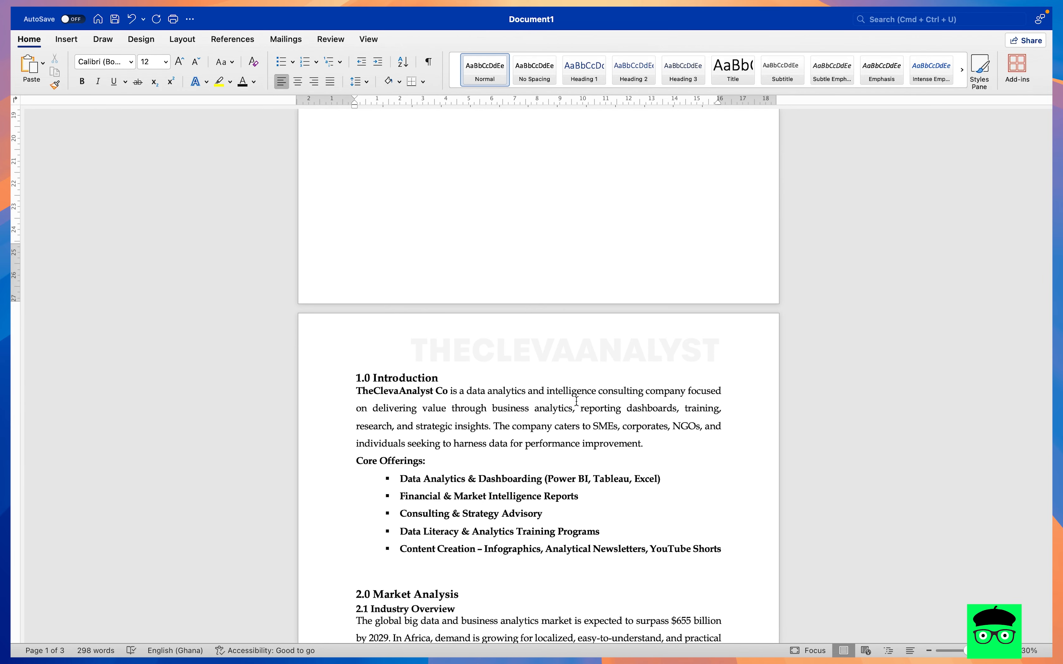
- Examine the document's structure, highlighting the main headings 1.0 and 2.0 and the subheadings 2.1, 2.2 and 2.3
scroll(576, 401, "down", 1)
scroll(576, 401, "up", 1)
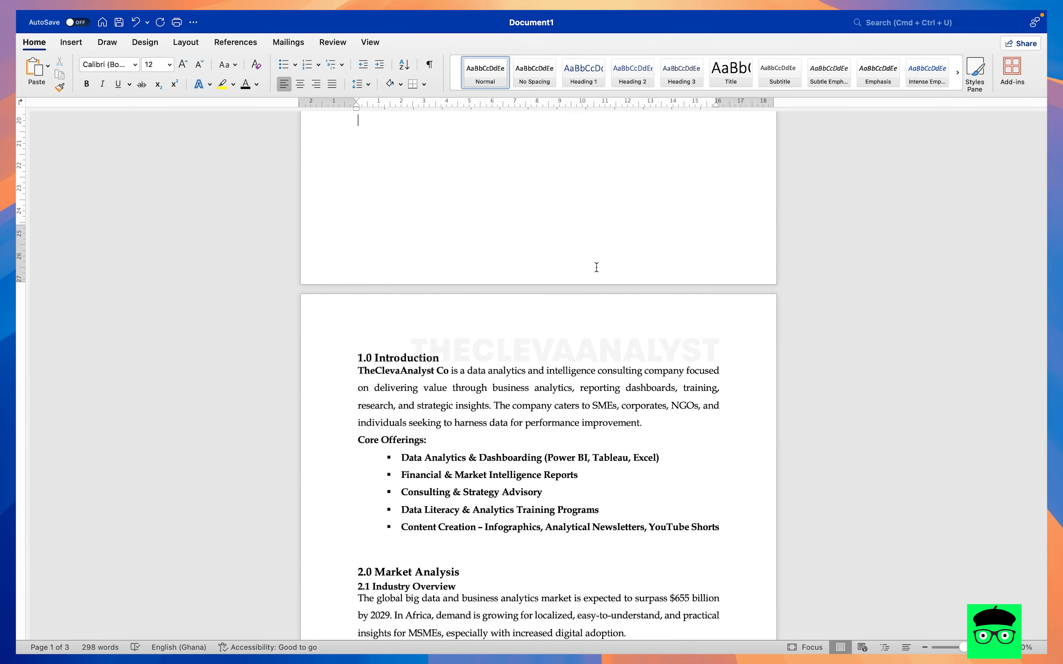
scroll(596, 267, "up", 5)
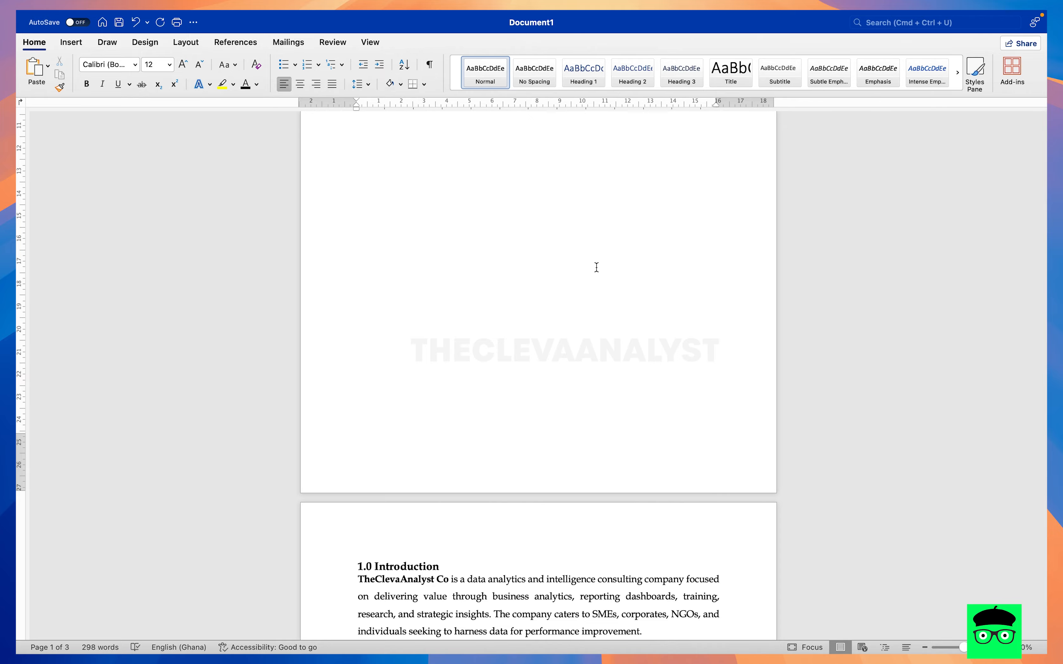
scroll(596, 267, "up", 3)
scroll(596, 267, "down", 10)
scroll(596, 267, "up", 2)
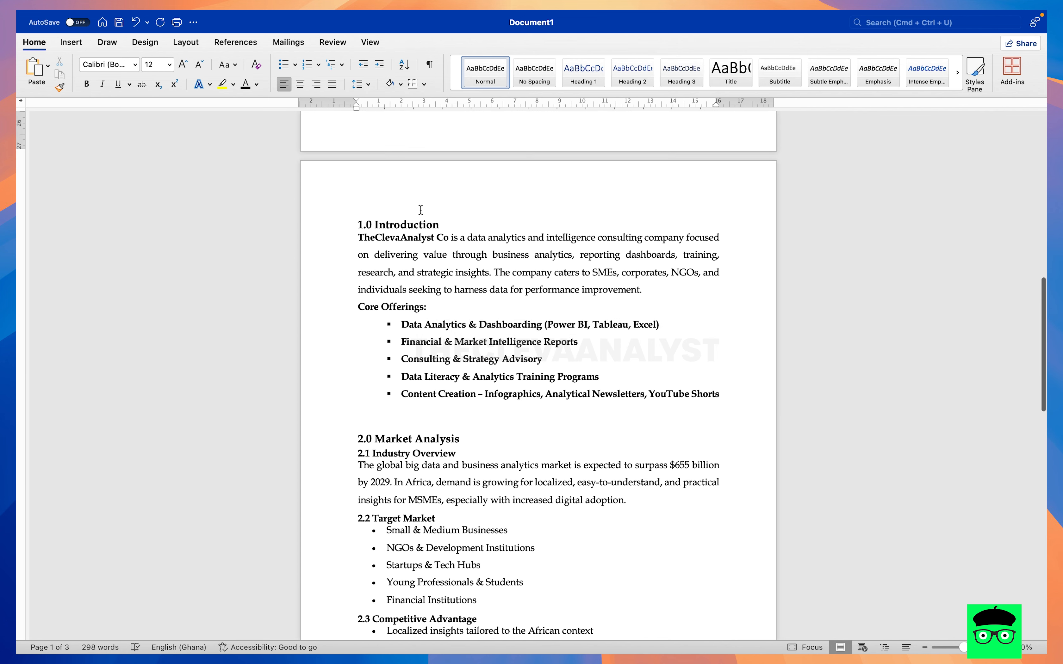
left_click_drag(445, 221, 311, 221)
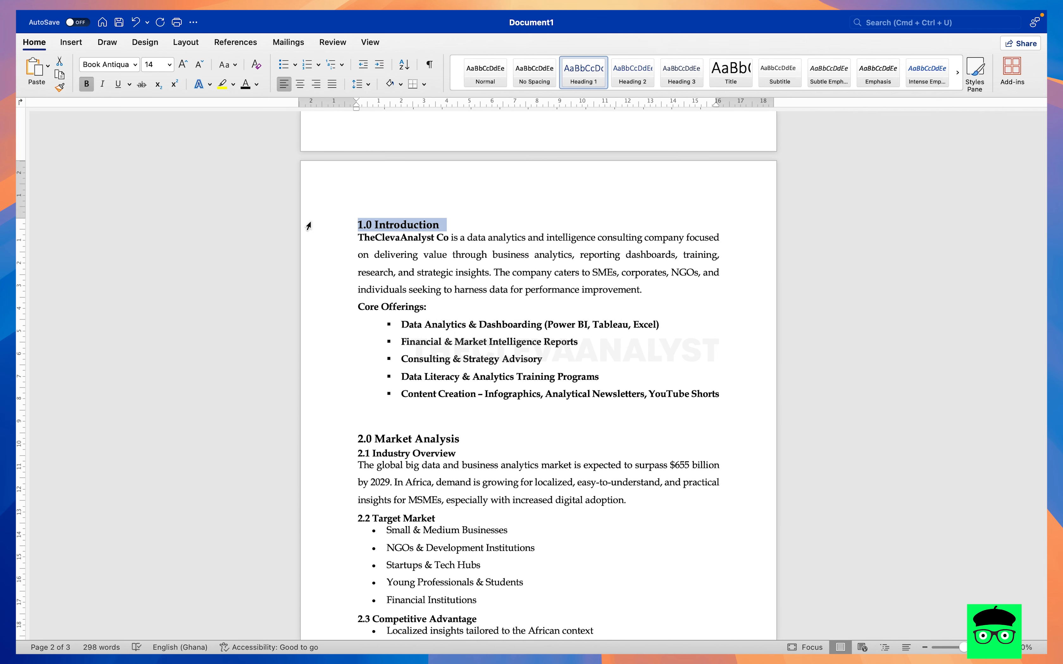
left_click_drag(468, 442, 315, 443)
left_click_drag(458, 452, 349, 451)
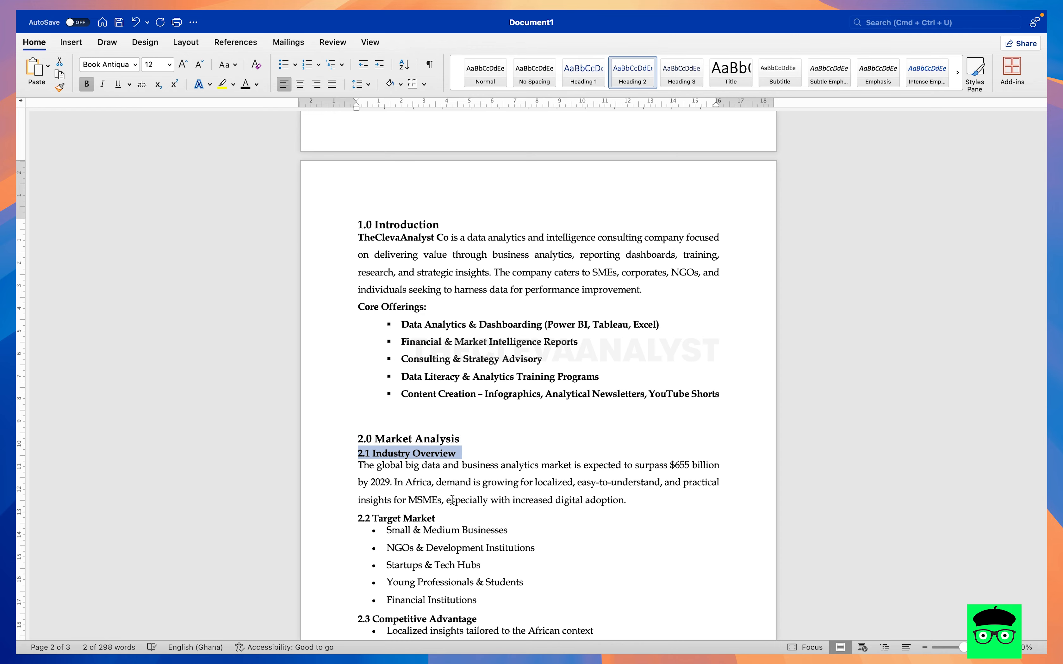
scroll(451, 499, "down", 2)
left_click_drag(446, 457, 357, 459)
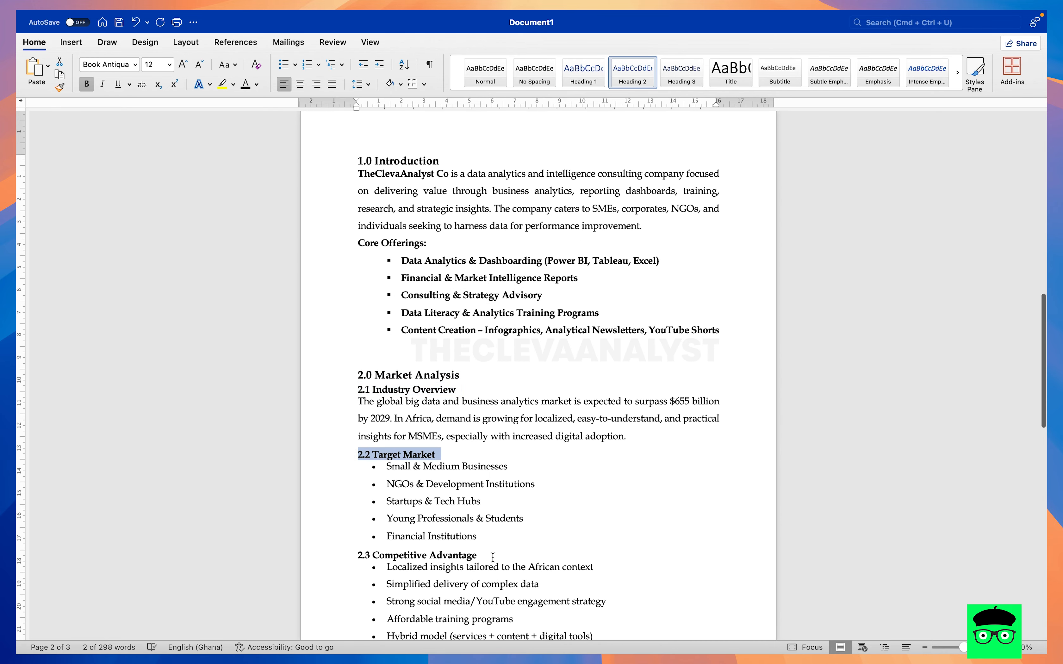
left_click_drag(483, 558, 356, 564)
scroll(526, 568, "down", 10)
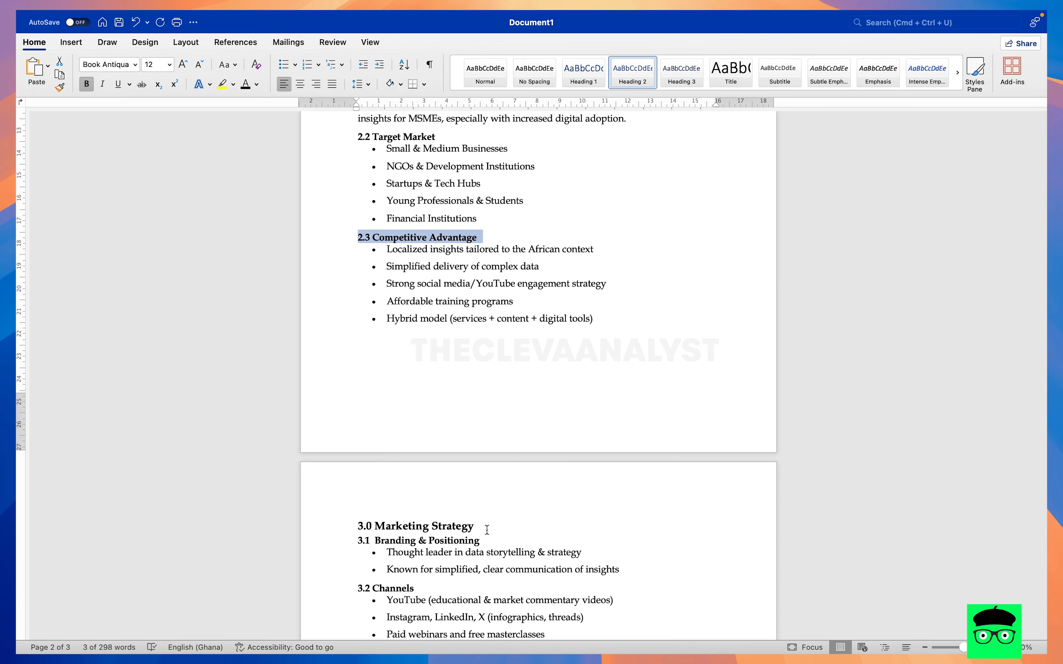
scroll(486, 530, "up", 20)
left_click(472, 337)
scroll(472, 338, "down", 16)
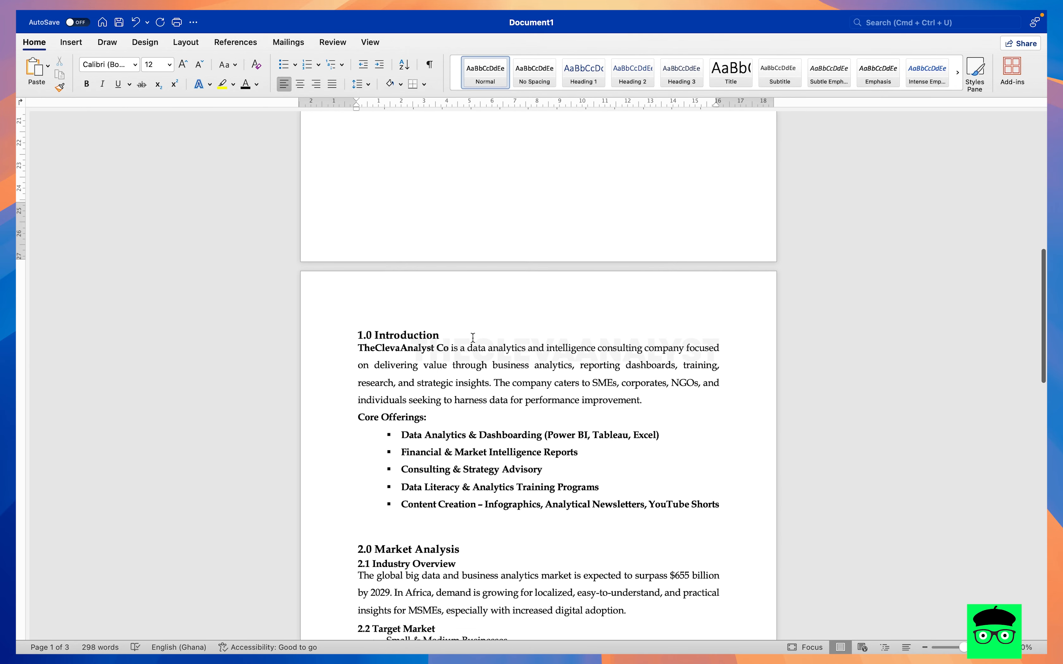
- Apply the Heading 1 style to the "1.0 Introduction" line
left_click(453, 328)
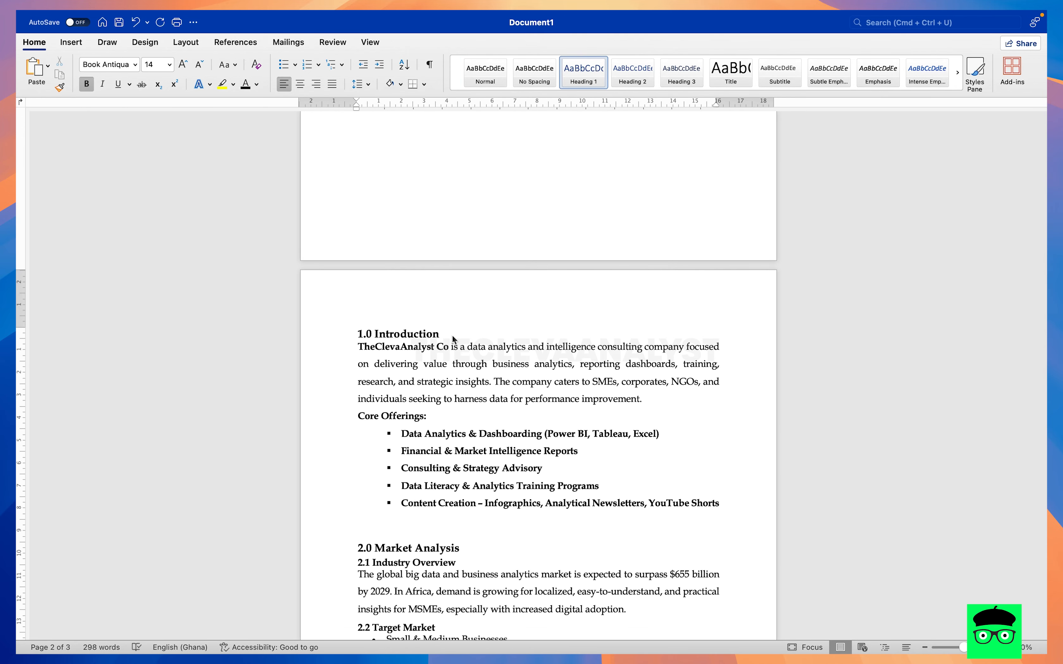
left_click(345, 337)
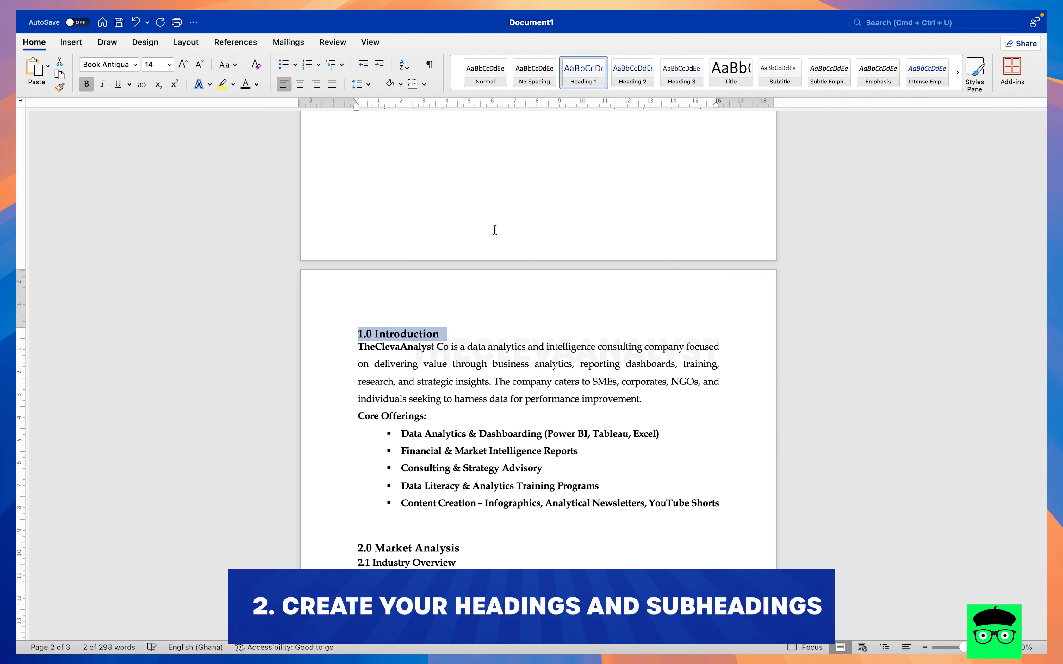
left_click_drag(451, 332, 346, 341)
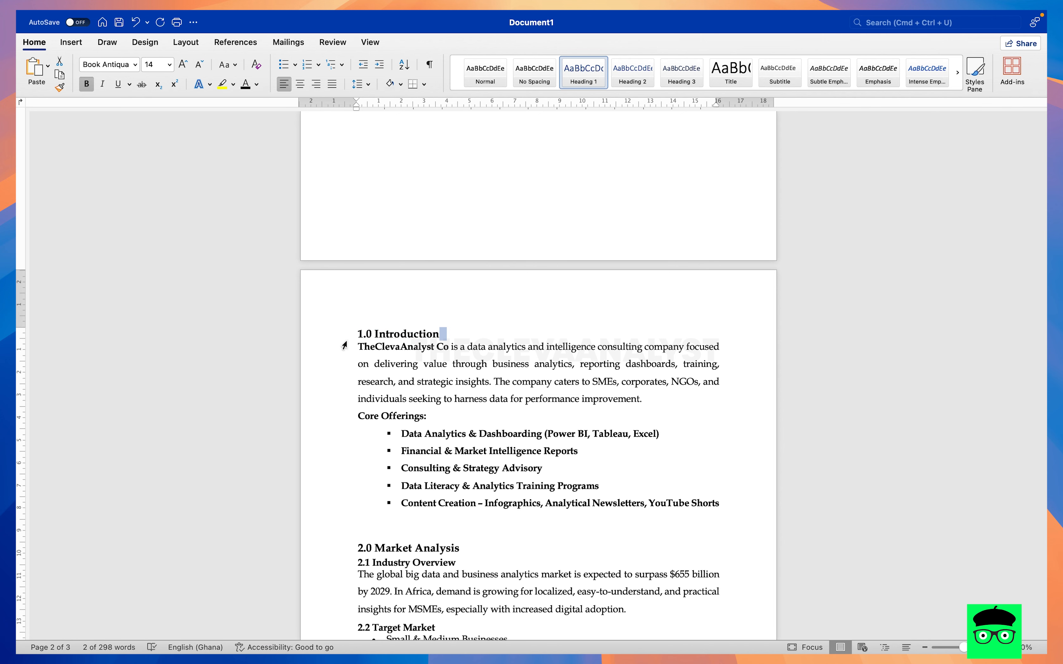
left_click_drag(448, 333, 339, 332)
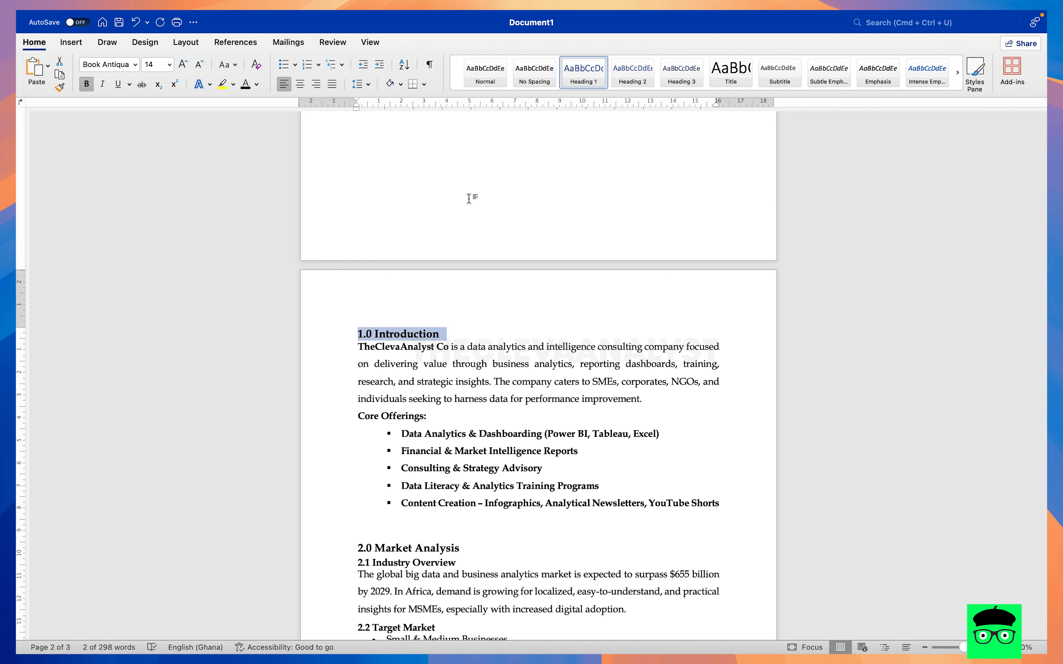
left_click(592, 82)
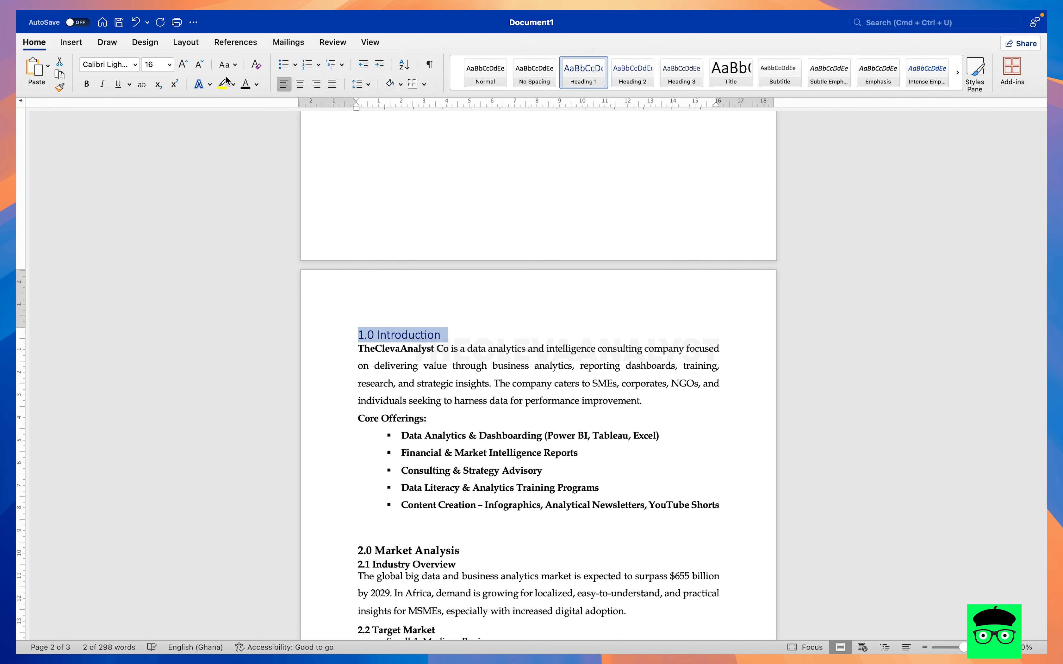
- Format the 1.0 Introduction heading as bold black Book Antiqua at size 14
left_click(135, 64)
left_click(125, 180)
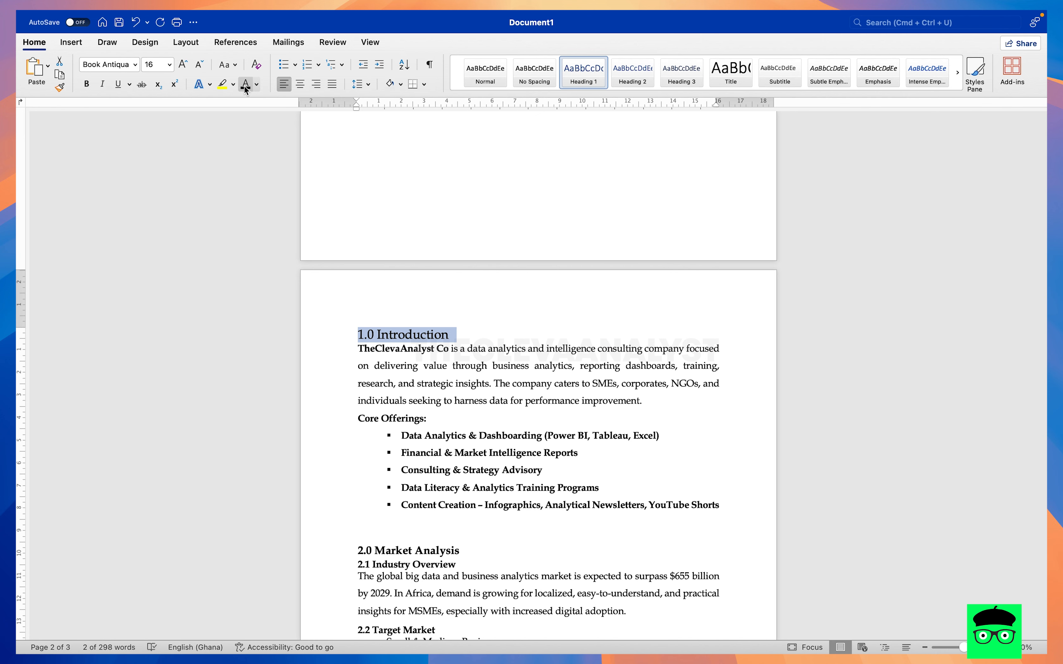
left_click(87, 84)
left_click(197, 64)
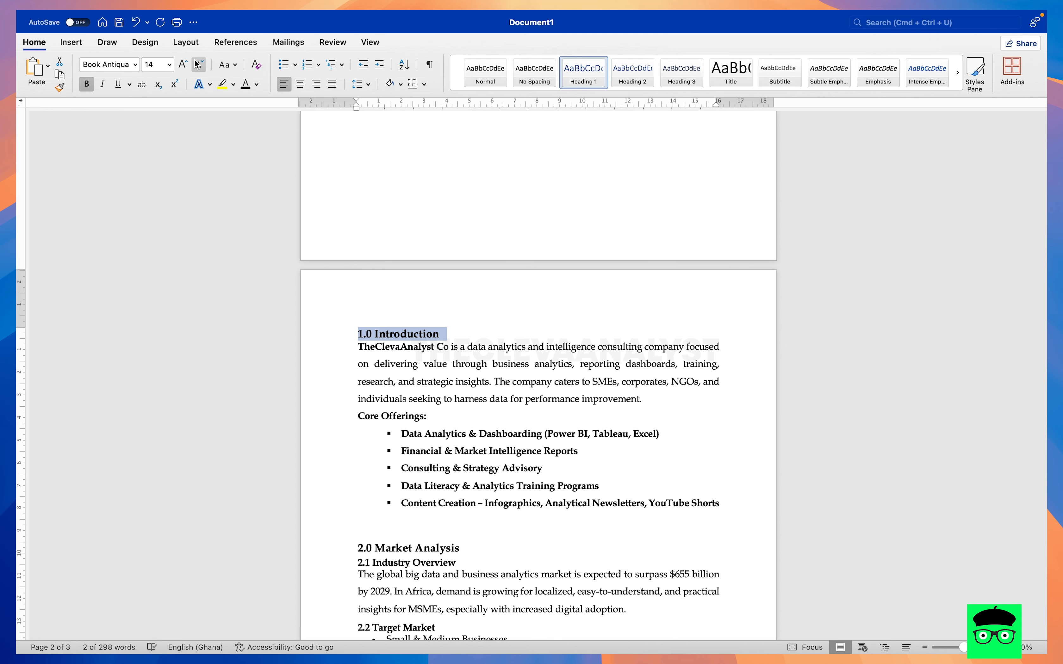
- Copy the 1.0 Introduction heading's formatting onto the 2.0 Market Analysis, 3.0 Marketing Strategy and 4.0 Operations Plan headings with Format Painter
scroll(325, 268, "down", 2)
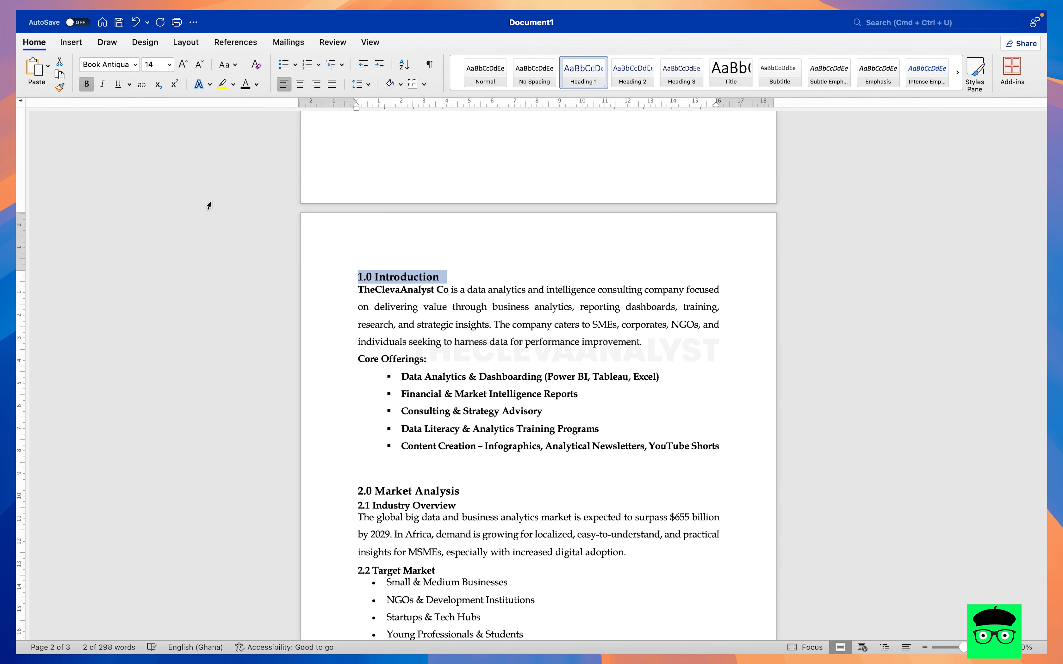
left_click(60, 89)
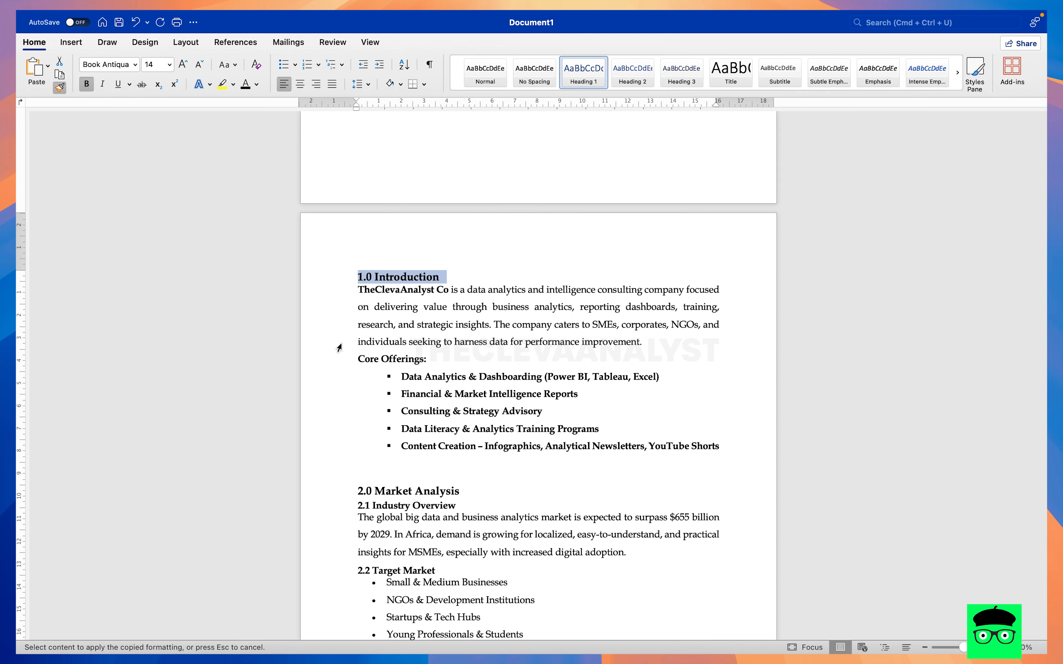
scroll(339, 347, "down", 4)
left_click_drag(467, 374, 327, 377)
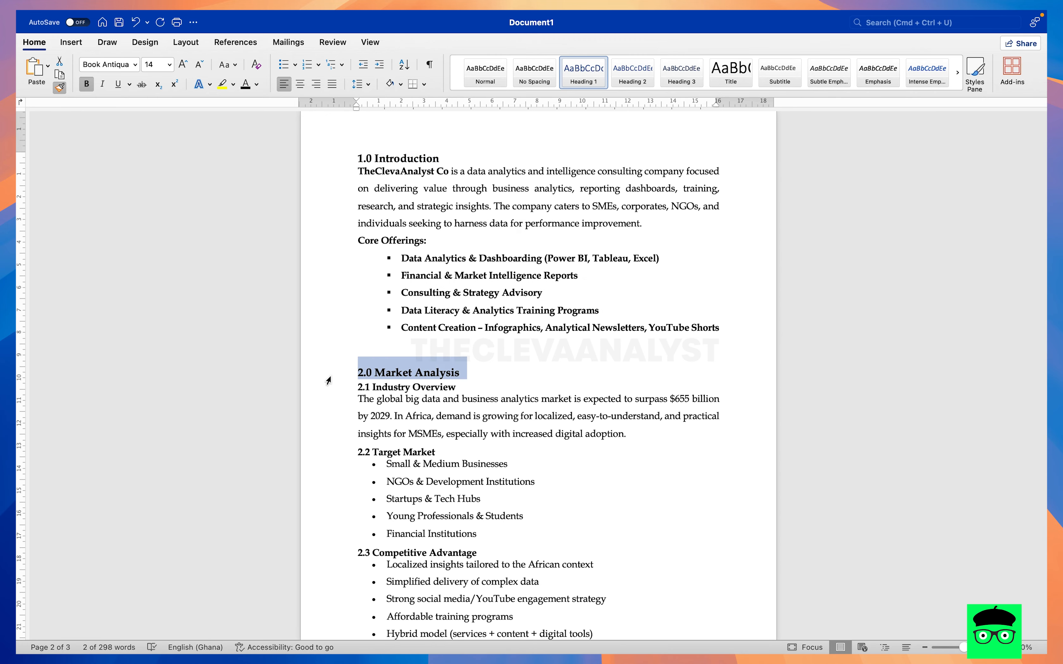
left_click(65, 87)
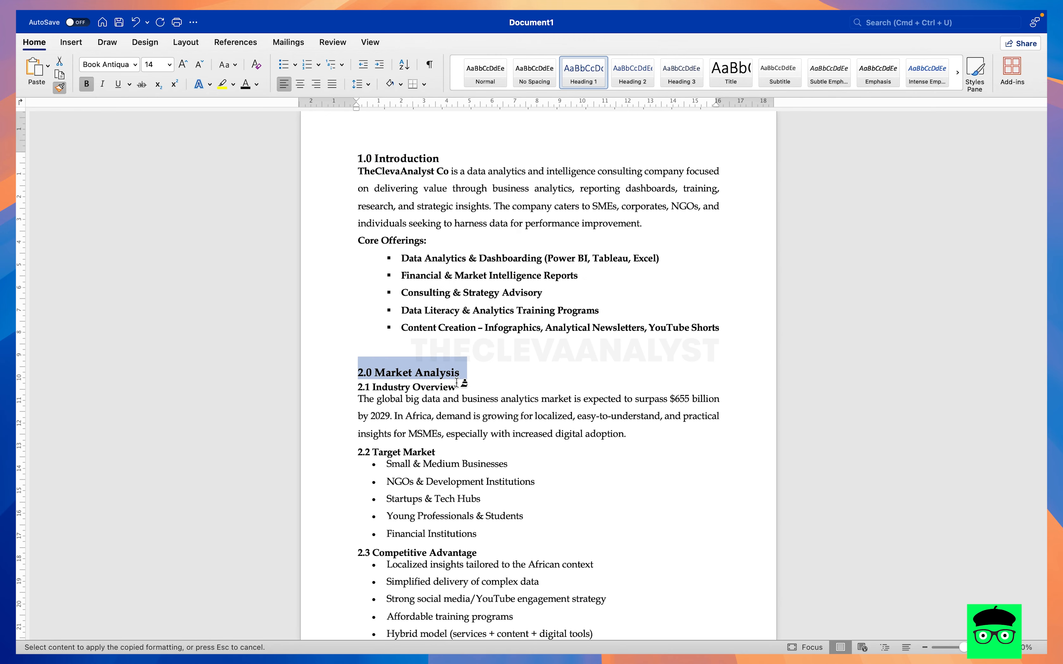
scroll(462, 384, "down", 3)
scroll(501, 450, "down", 10)
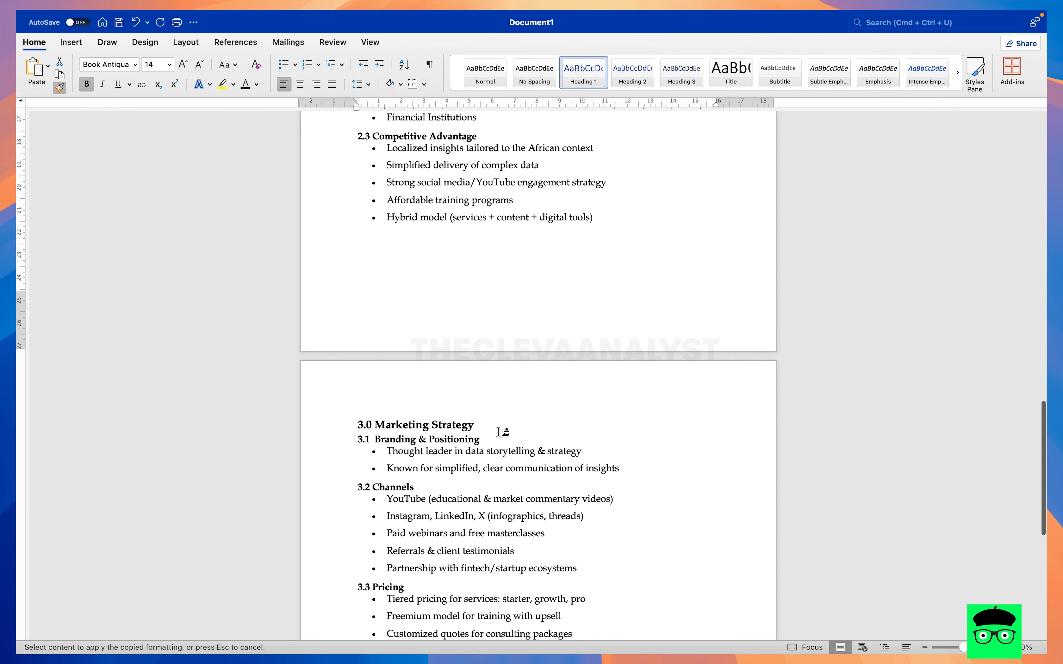
left_click_drag(475, 424, 348, 425)
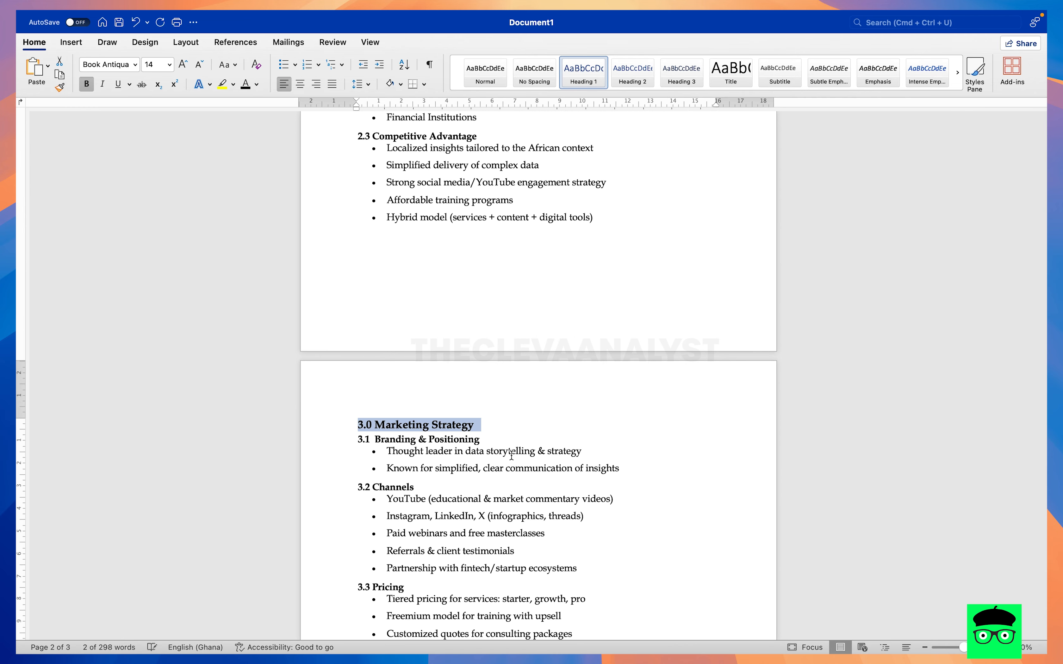
left_click(59, 87)
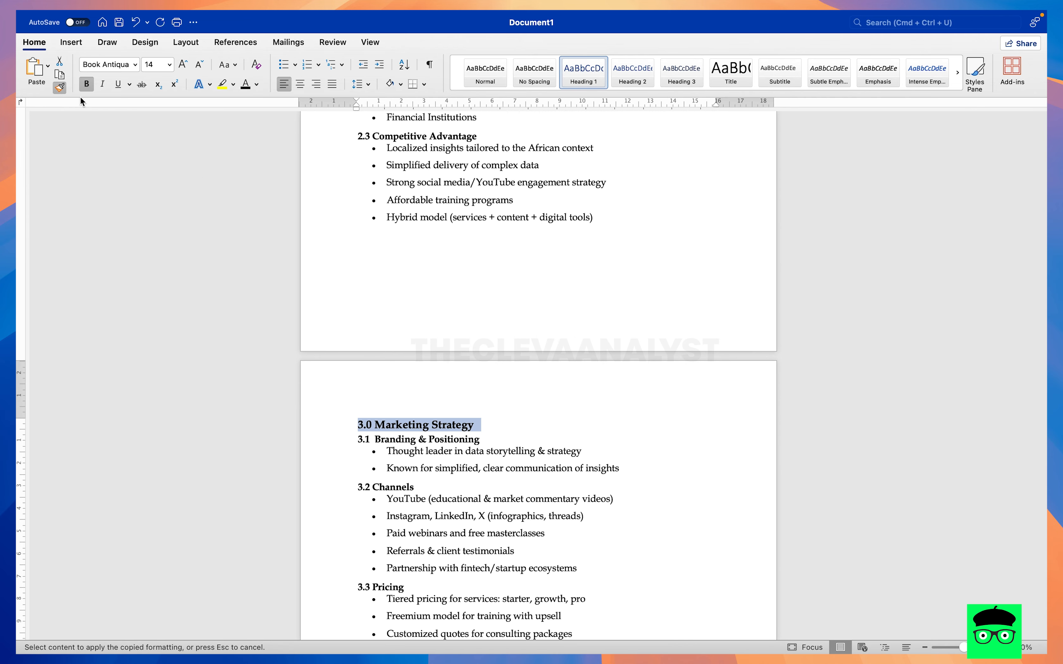
scroll(460, 397, "down", 10)
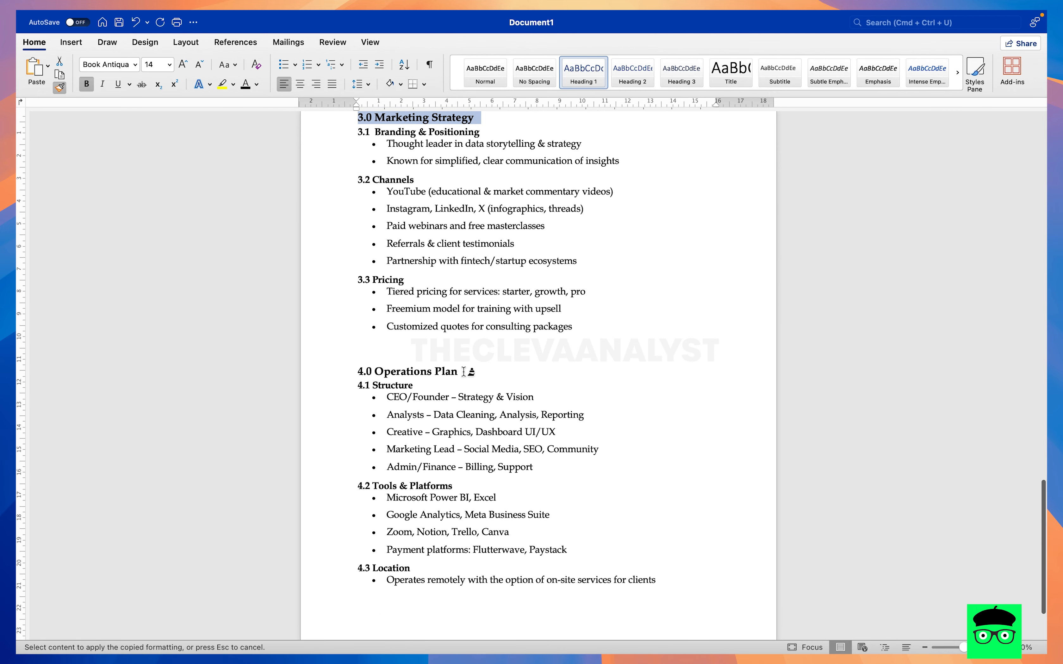
left_click_drag(464, 372, 340, 376)
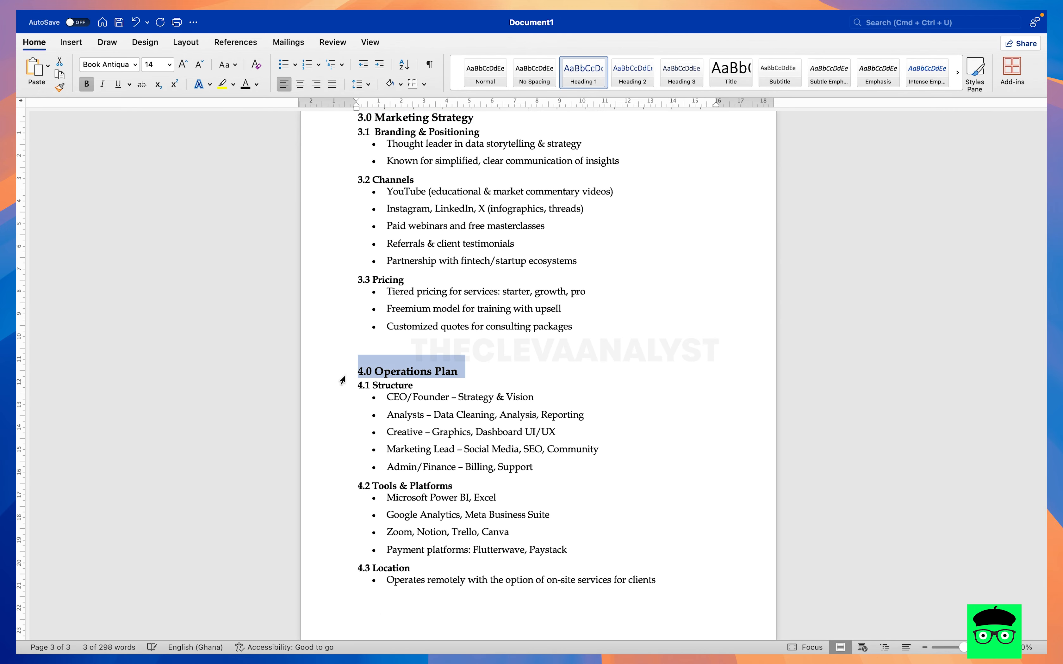
- Check the main headings' formatting throughout the document and make the 4.0 Operations Plan heading bold
left_click(59, 86)
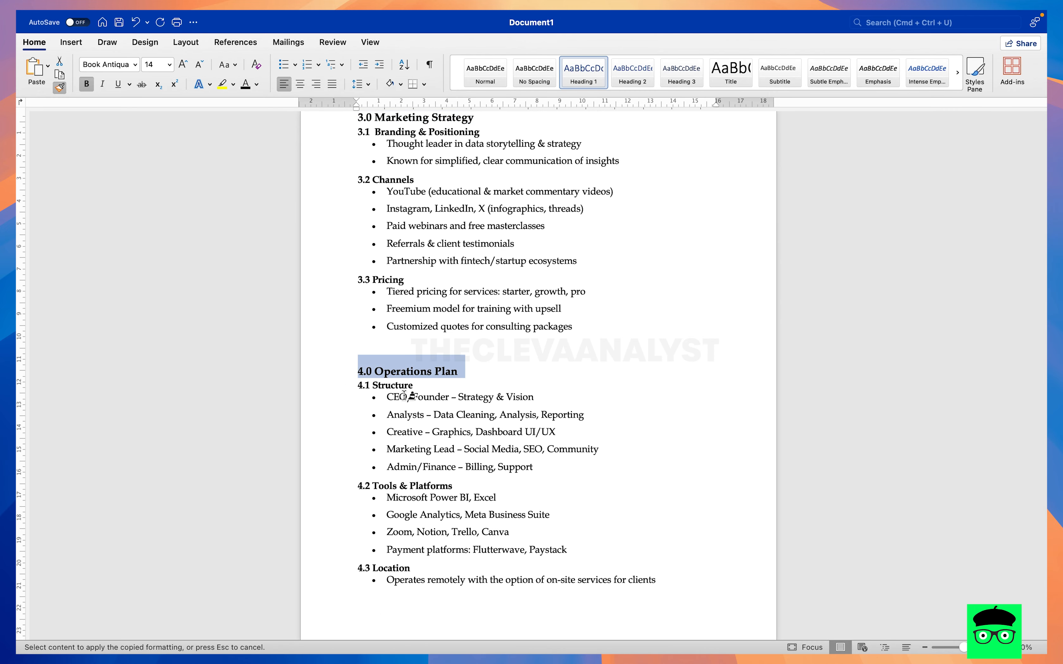
scroll(409, 395, "down", 3)
scroll(404, 395, "up", 20)
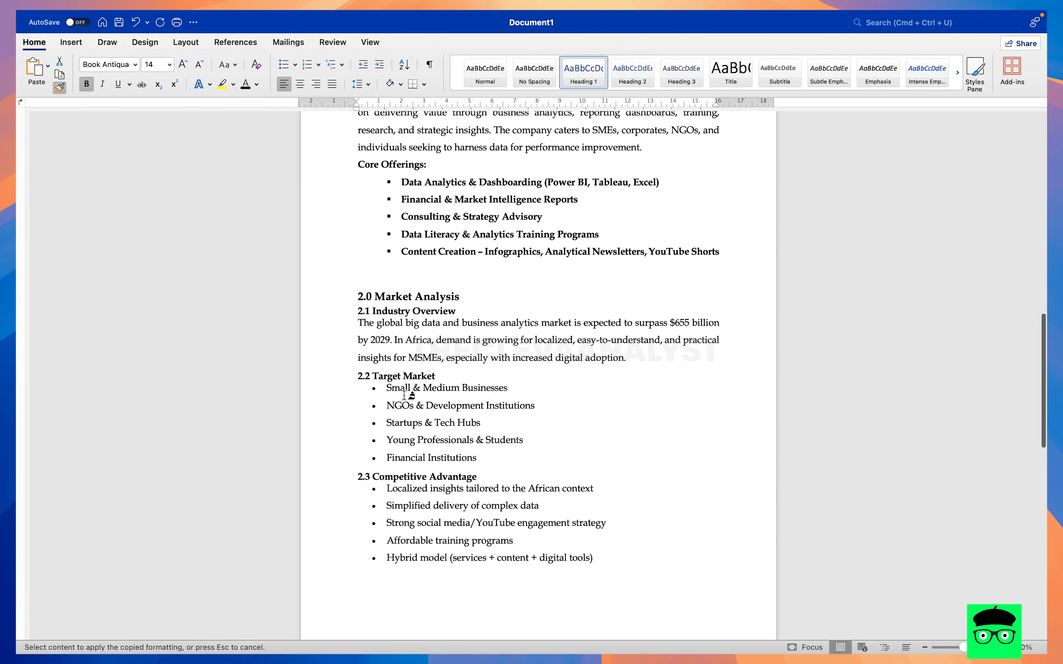
scroll(405, 395, "up", 10)
scroll(406, 395, "down", 5)
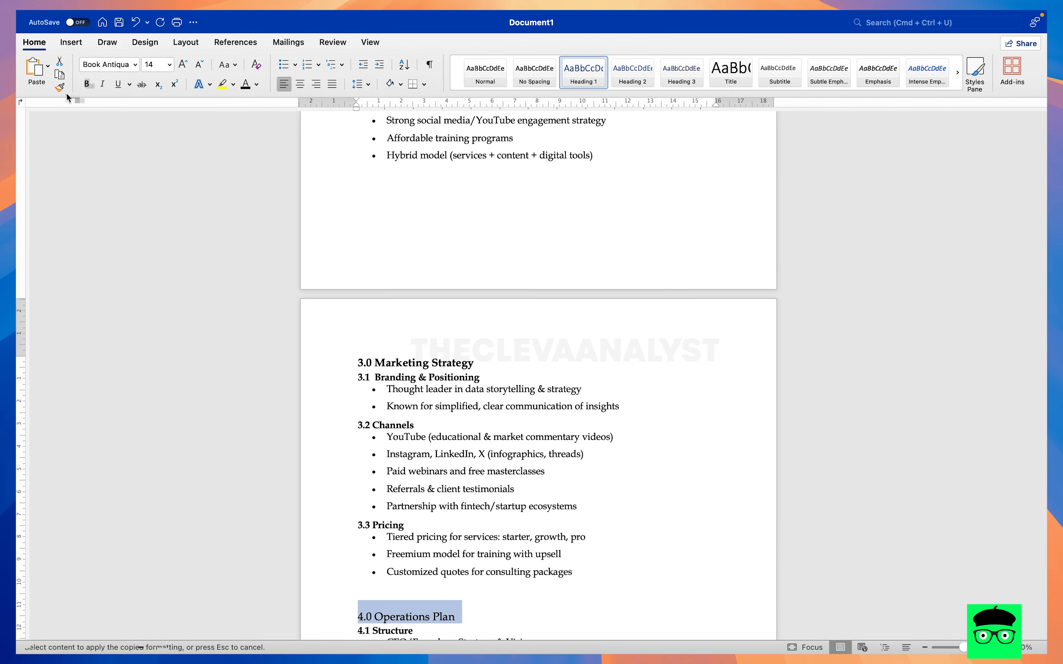
left_click(87, 83)
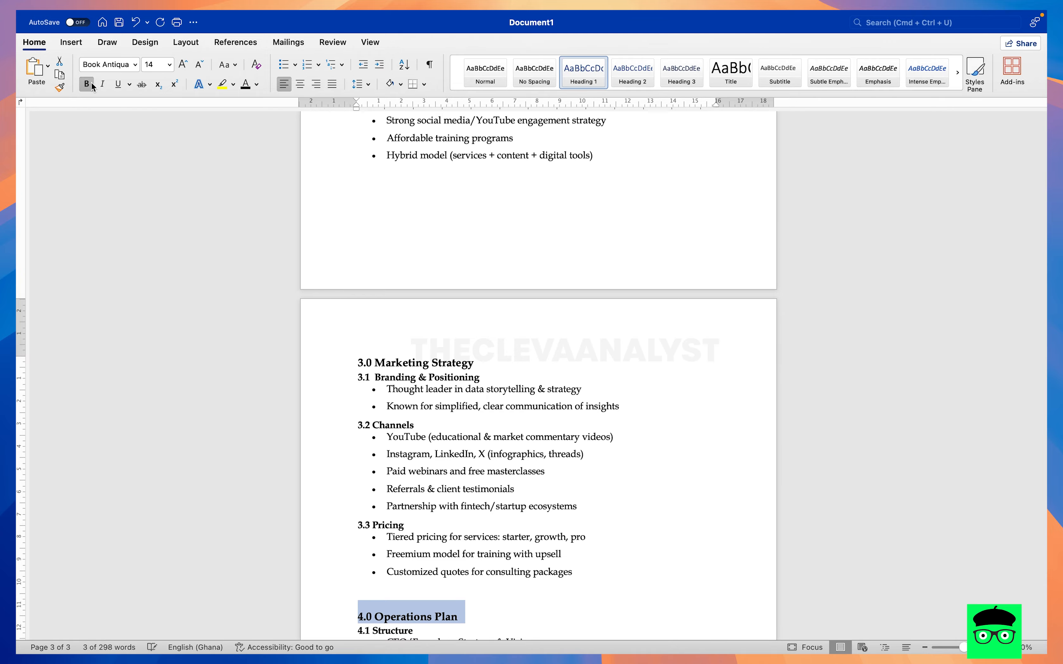
- Apply the Heading 2 style to the "2.1 Industry Overview" subheading
scroll(372, 272, "up", 15)
scroll(493, 282, "down", 5)
scroll(493, 283, "down", 8)
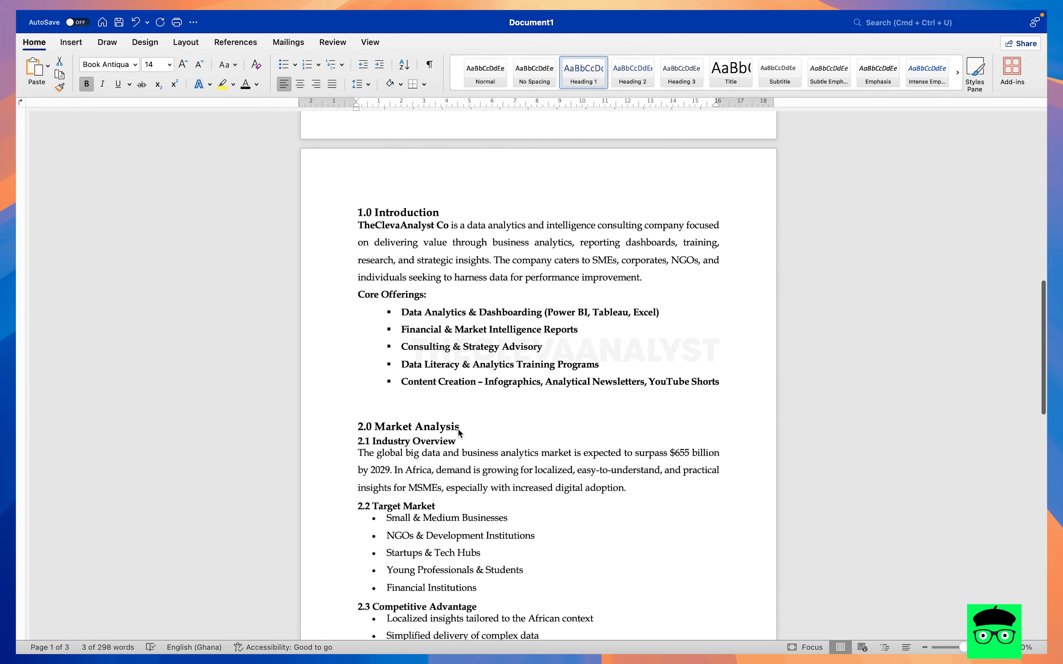
left_click_drag(461, 440, 344, 440)
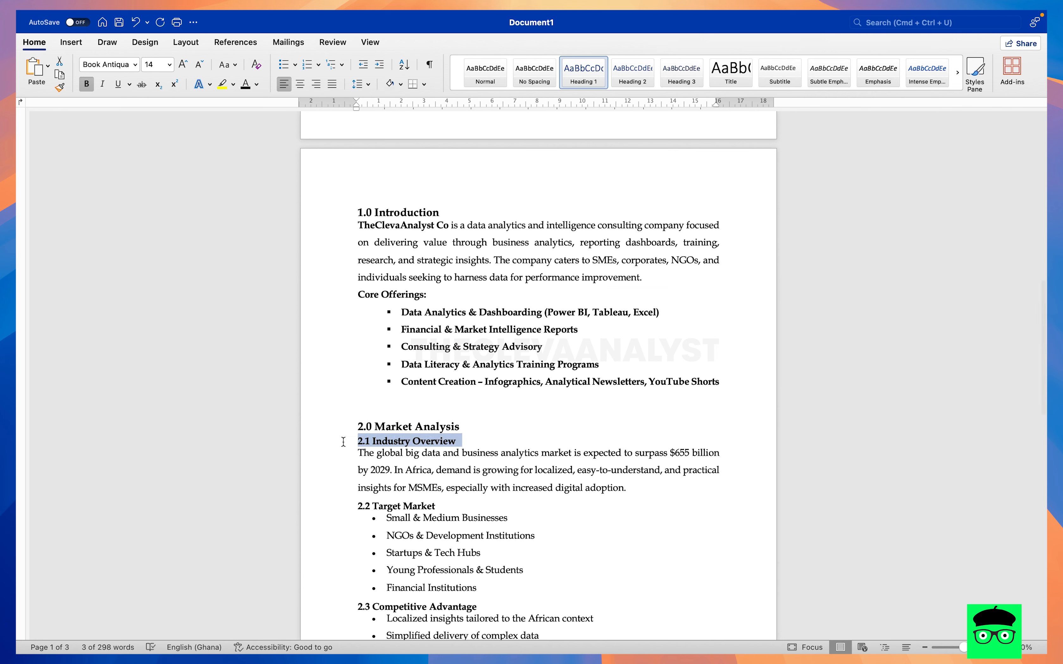
left_click(632, 74)
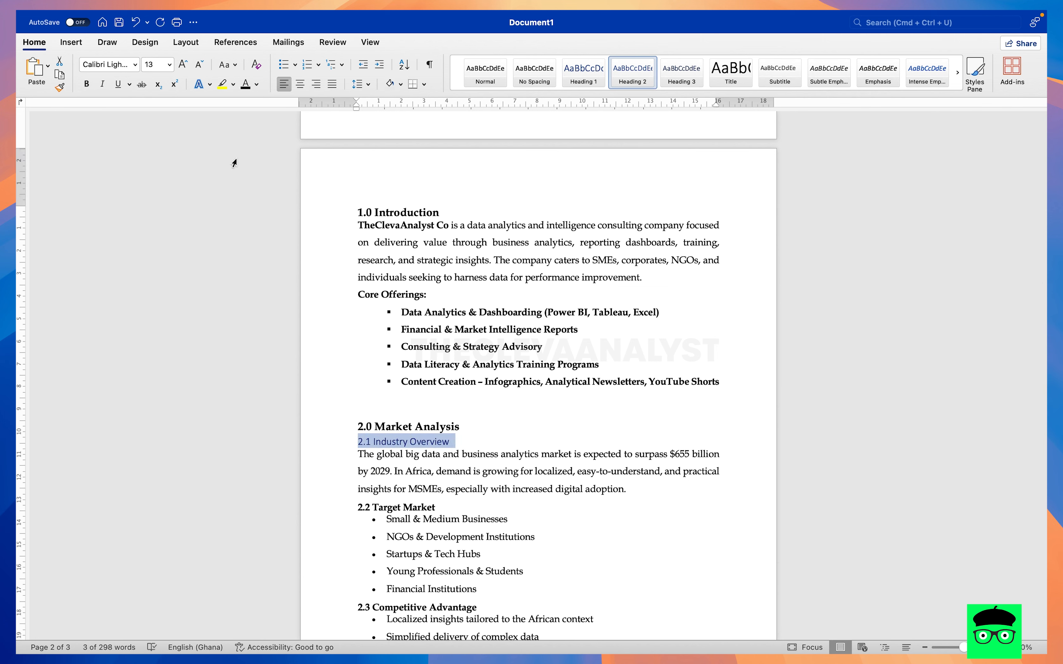
- Format the "2.1 Industry Overview" subheading as bold black Book Antiqua at size 12
left_click(136, 64)
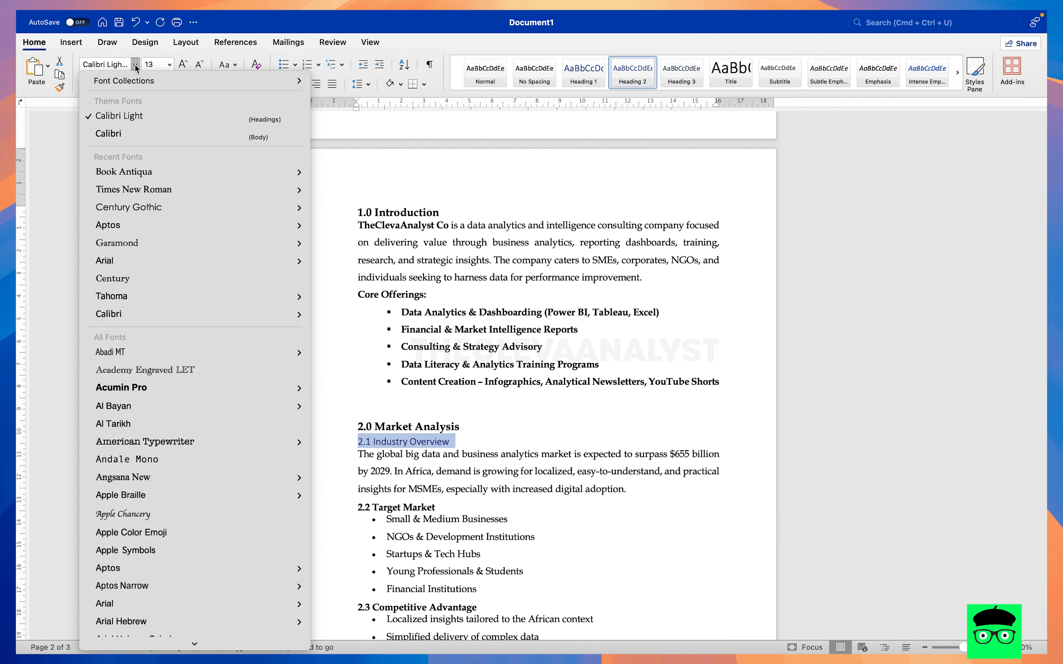
left_click(139, 172)
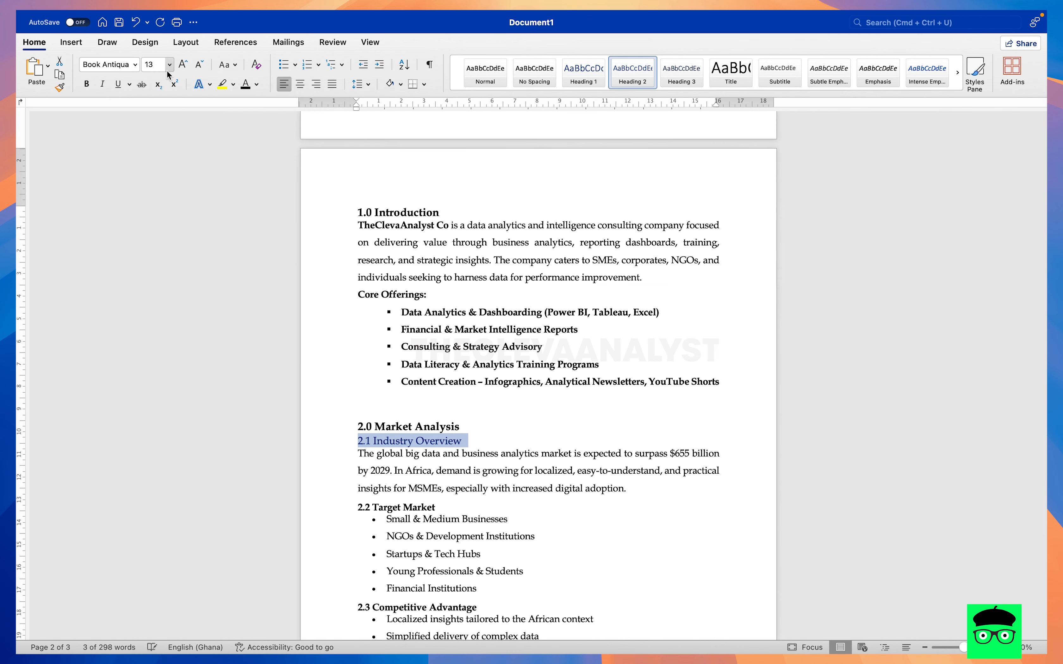
left_click(200, 65)
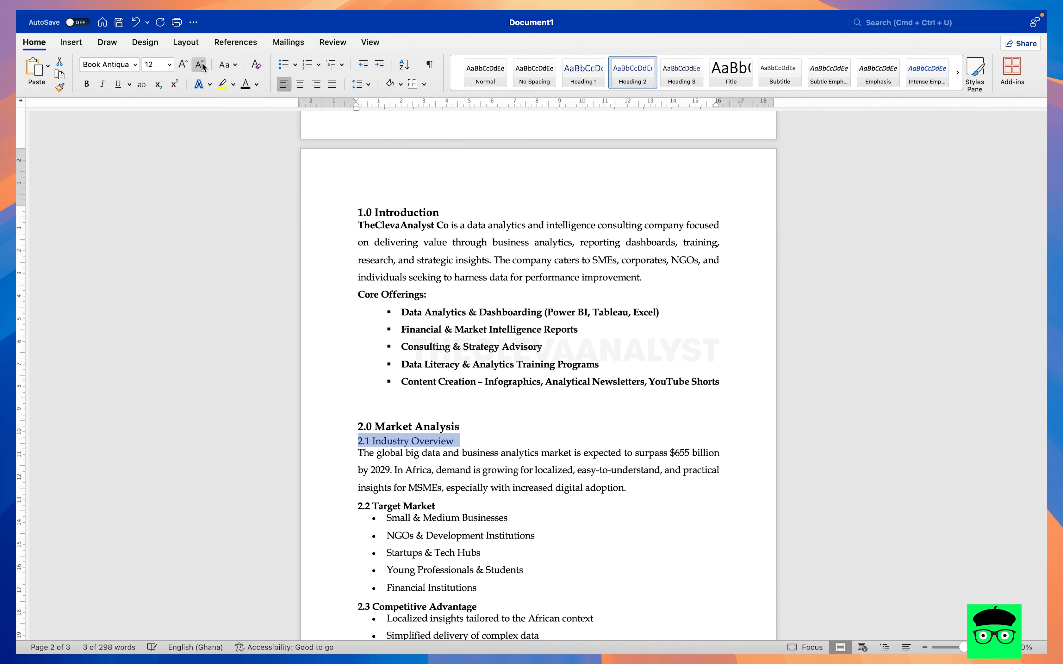
left_click(244, 87)
left_click(87, 84)
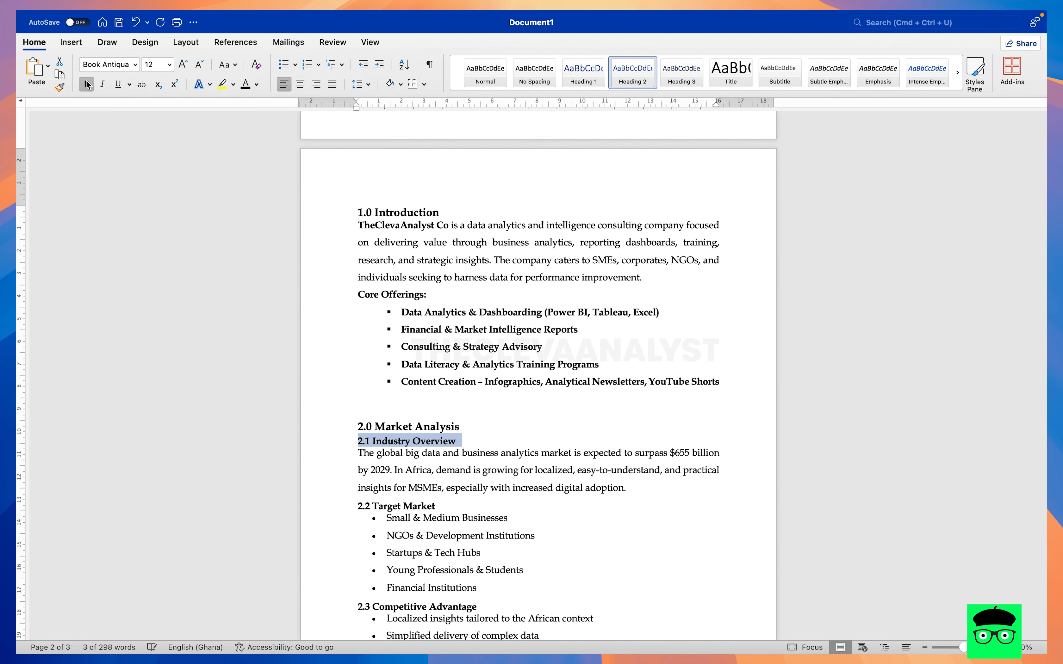
left_click(58, 87)
scroll(374, 337, "down", 5)
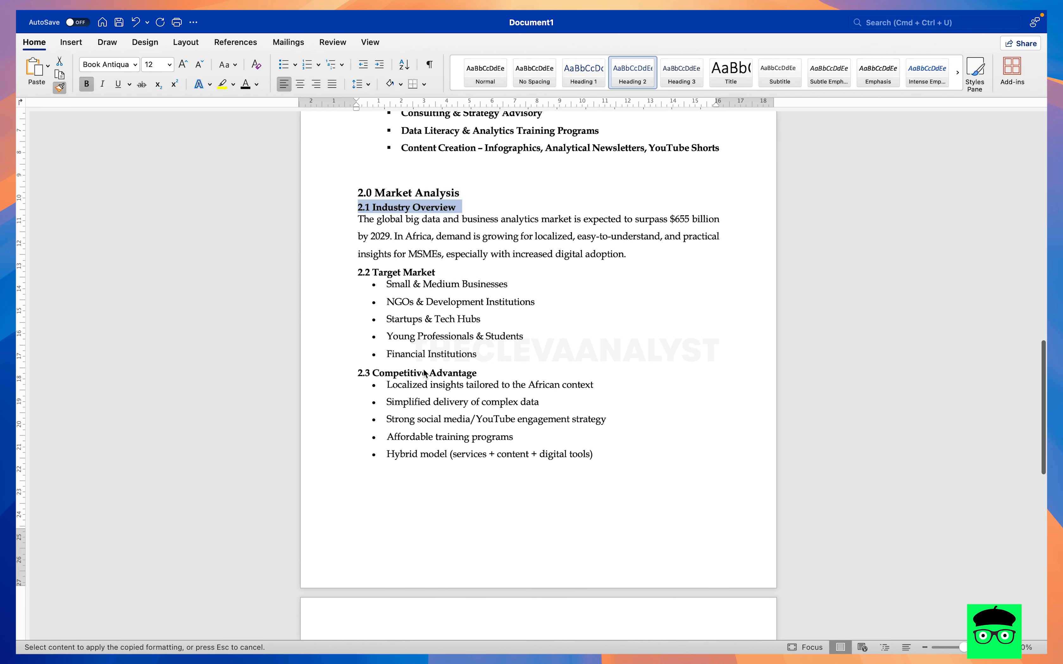
scroll(450, 277, "up", 1)
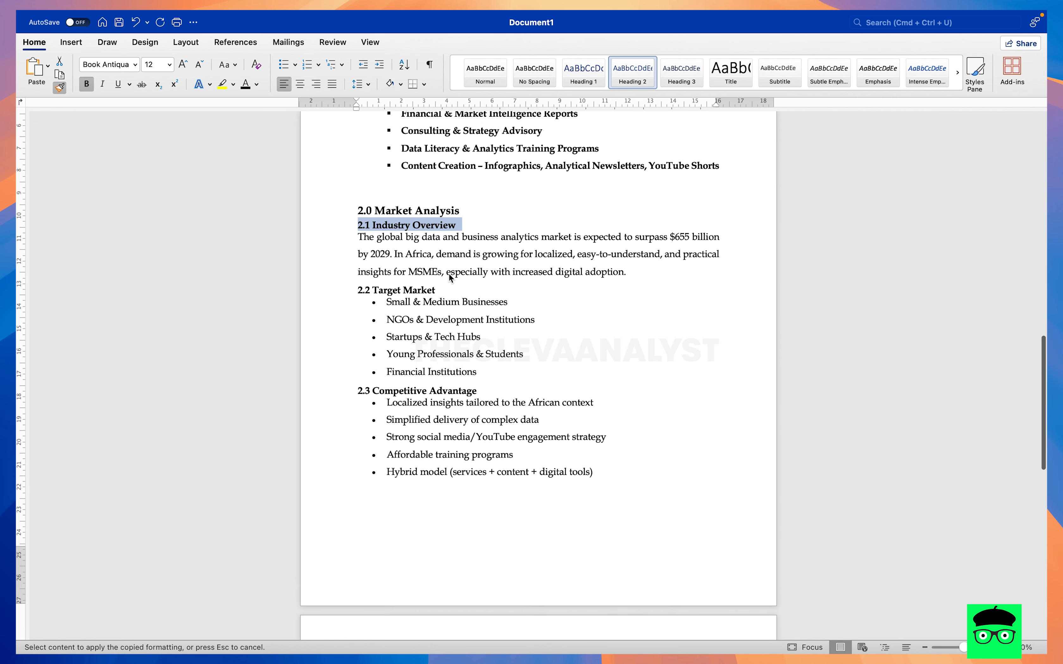
left_click(449, 275)
key("super+z")
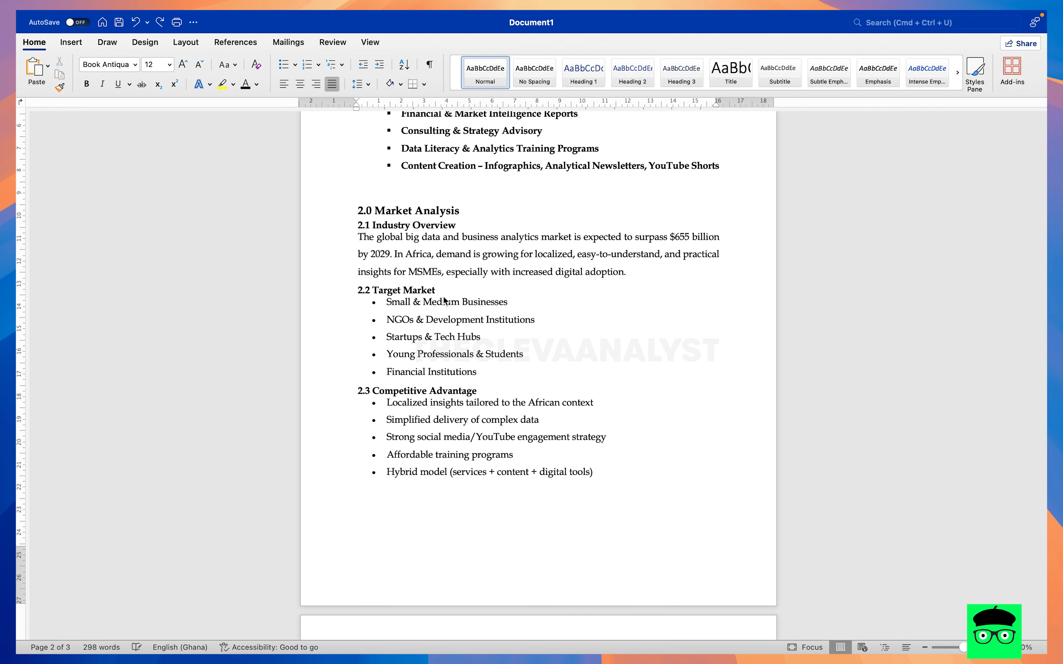
- Copy the 2.1 Industry Overview formatting onto the 2.2 Target Market and 2.3 Competitive Advantage subheadings with Format Painter
left_click_drag(457, 228, 341, 230)
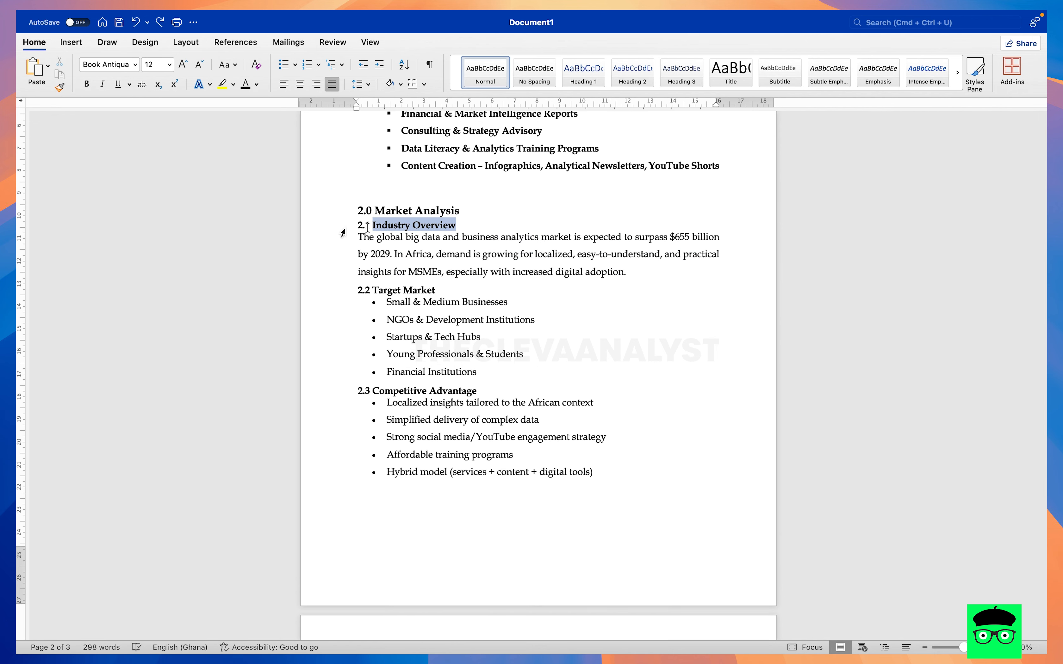
left_click(65, 88)
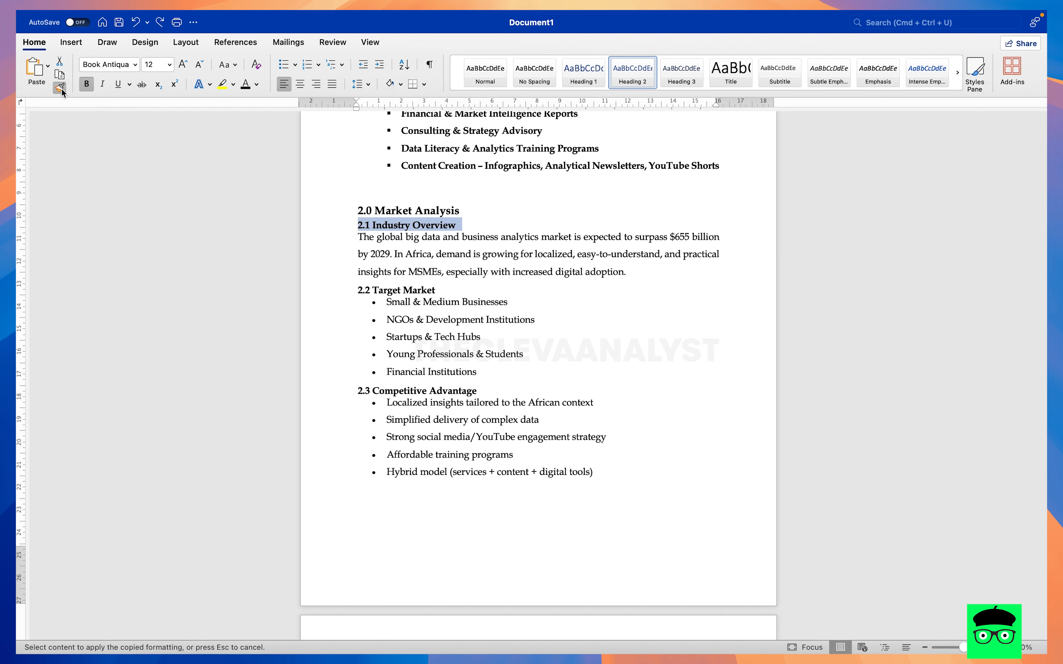
left_click_drag(449, 290, 362, 292)
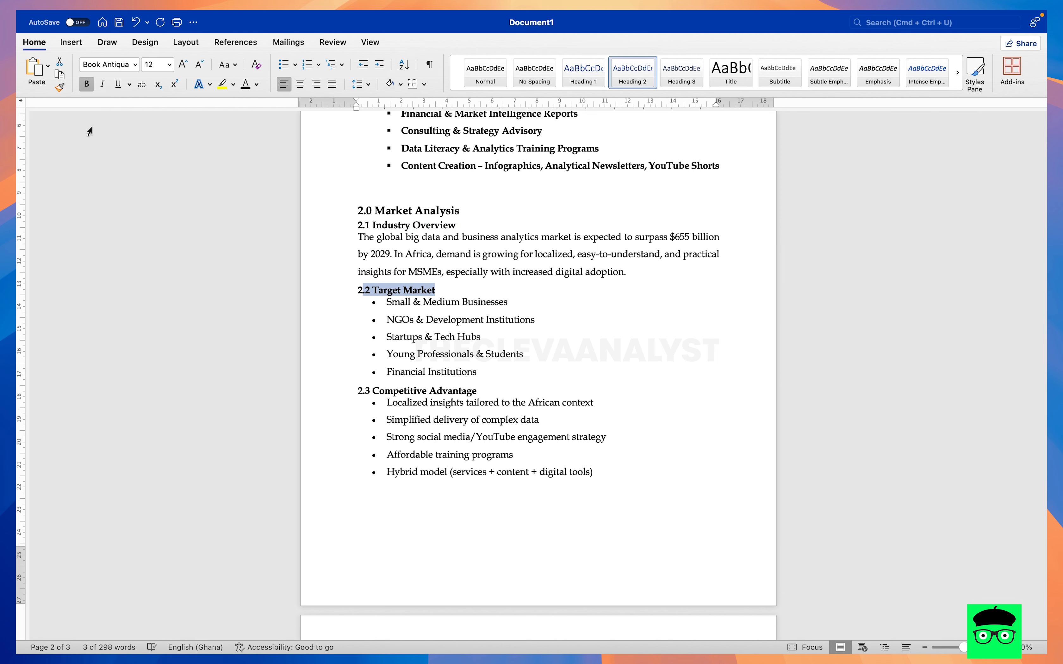
left_click(59, 88)
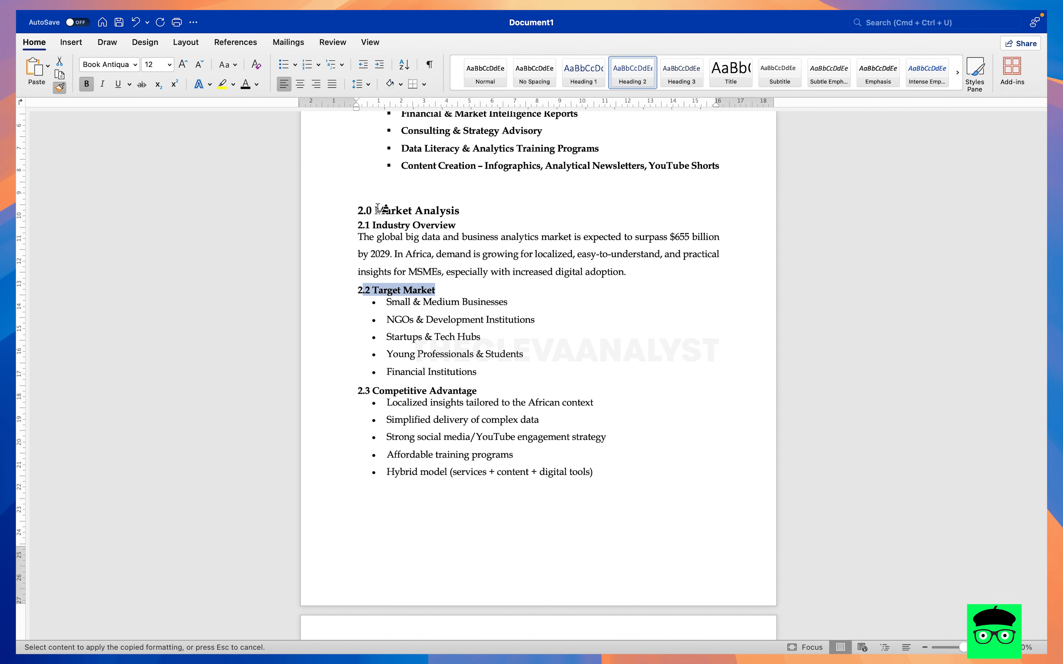
left_click_drag(445, 290, 315, 290)
left_click(59, 88)
left_click_drag(484, 392, 279, 393)
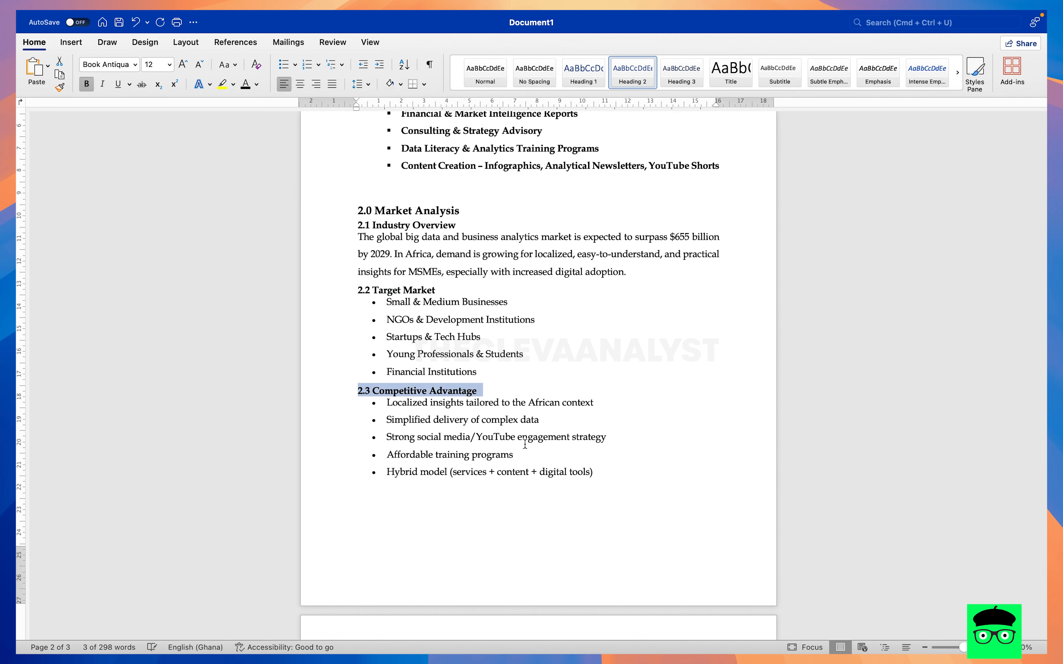
- Copy the Heading 2 formatting onto the 3.1 Branding & Positioning, 3.2 Channels and 3.3 Pricing subheadings with Format Painter
scroll(525, 444, "down", 5)
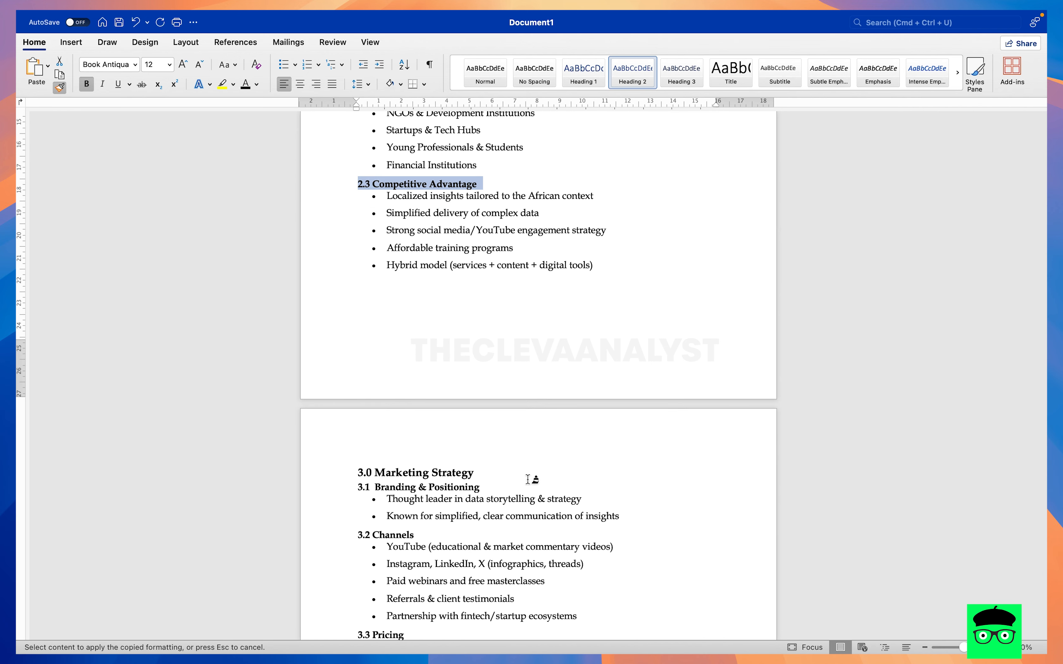
left_click_drag(488, 486, 346, 495)
left_click(60, 88)
scroll(505, 467, "down", 2)
left_click_drag(428, 446, 336, 448)
left_click(61, 88)
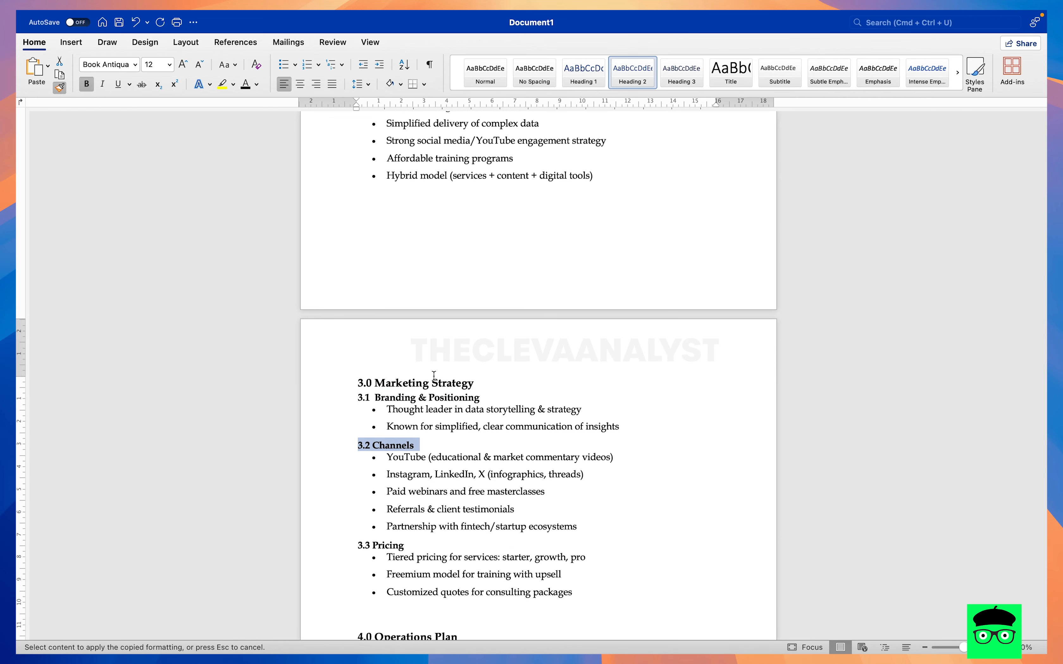
scroll(451, 403, "down", 2)
left_click_drag(414, 466, 327, 464)
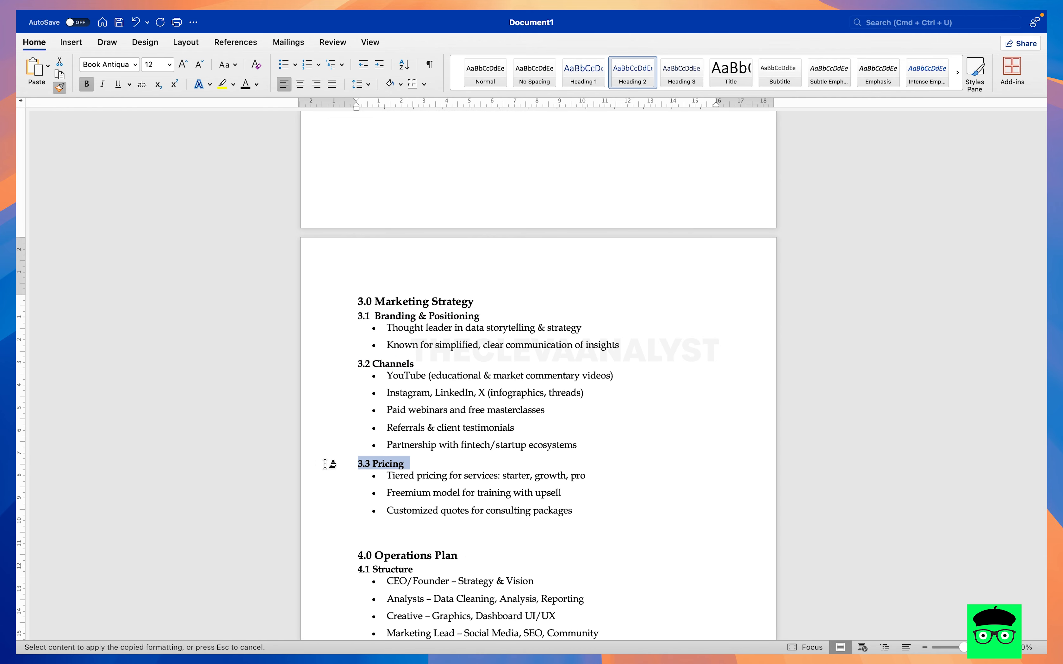
- Copy the Heading 2 formatting onto the 4.1 Structure, 4.2 Tools & Platforms and 4.3 Location subheadings with Format Painter
left_click(60, 88)
scroll(461, 395, "down", 3)
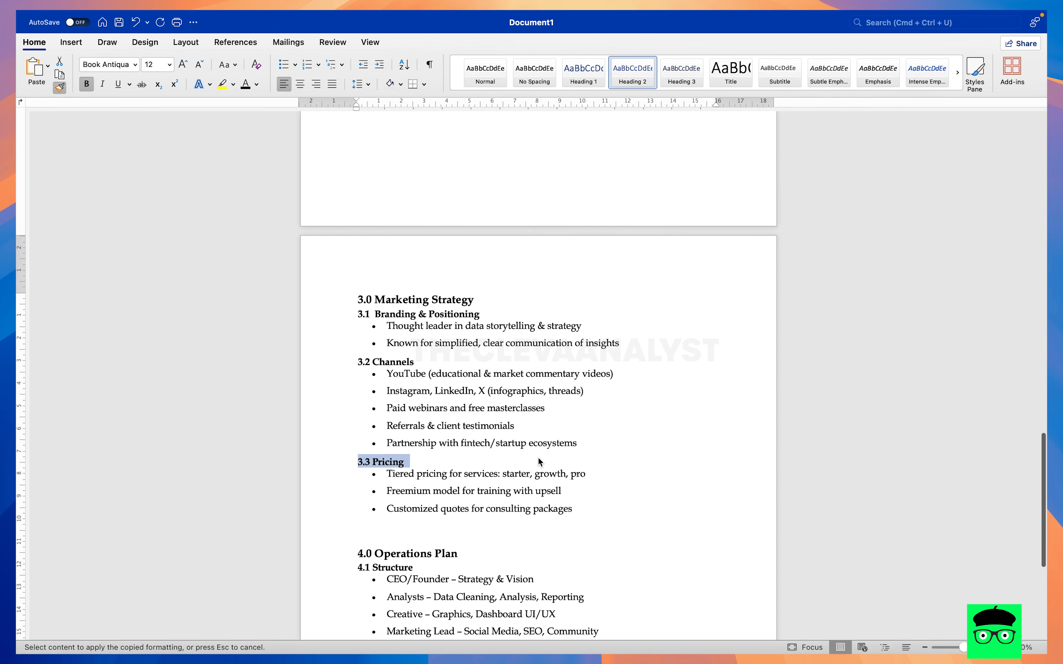
left_click_drag(418, 422, 358, 424)
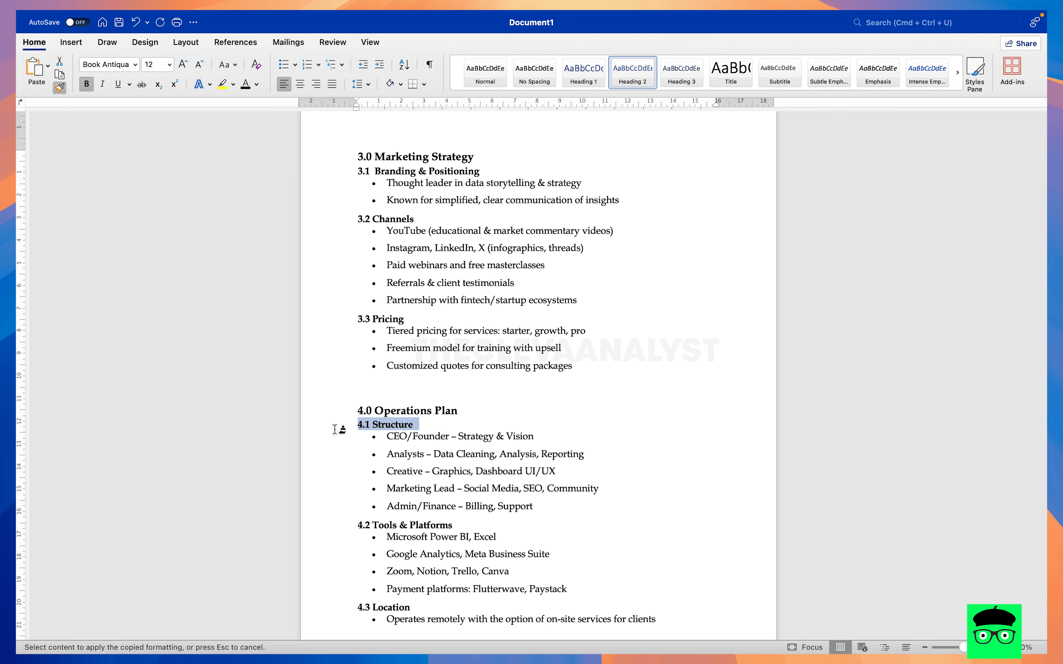
left_click(65, 84)
left_click_drag(457, 526, 316, 522)
left_click(60, 90)
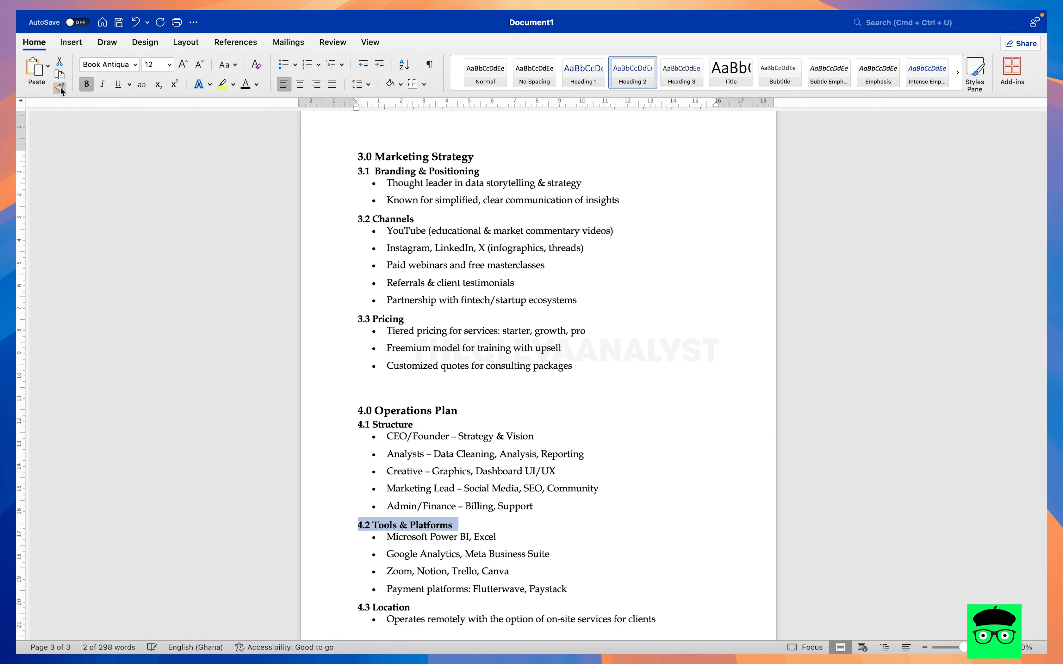
scroll(392, 421, "down", 4)
left_click_drag(358, 496, 437, 496)
scroll(796, 564, "down", 1)
- Insert the Classic automatic table of contents at the start of the blank first page
scroll(676, 313, "up", 15)
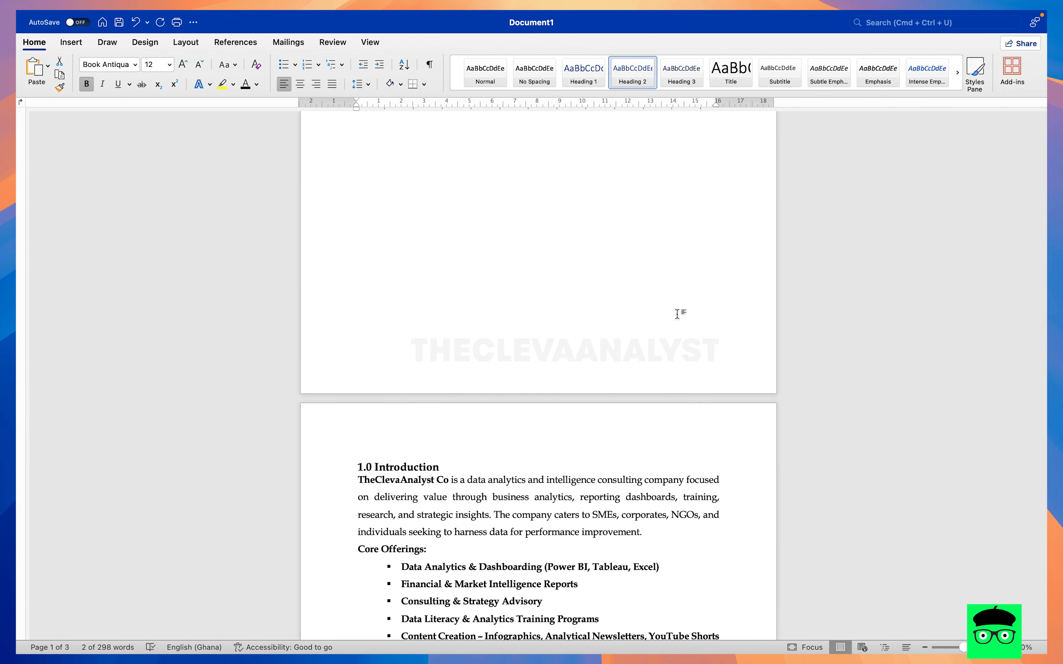
scroll(561, 216, "up", 10)
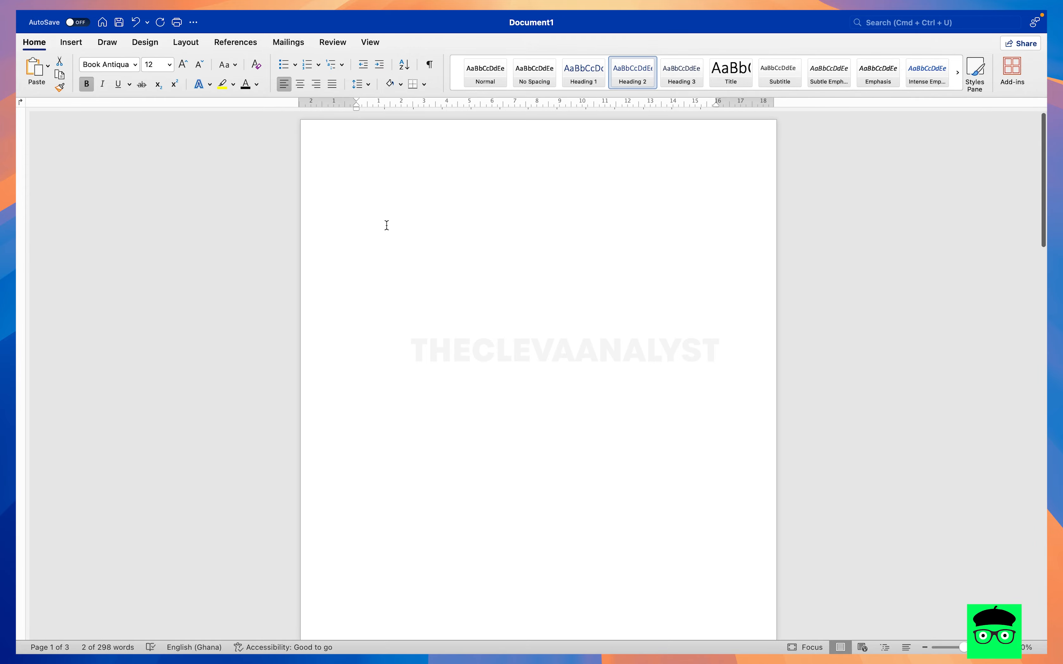
left_click(389, 206)
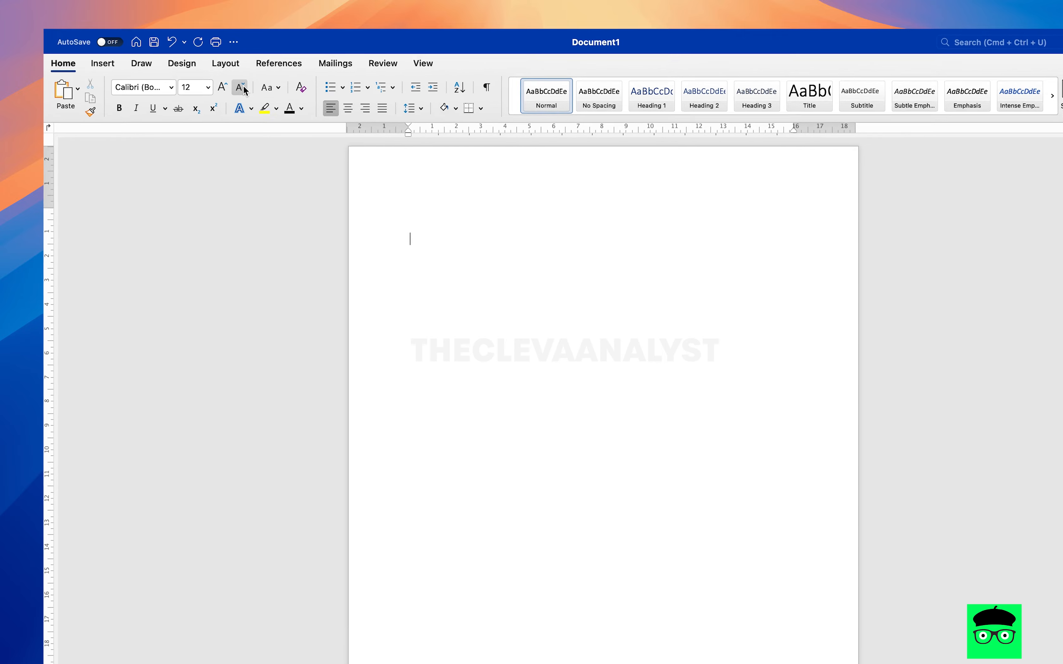
left_click(295, 54)
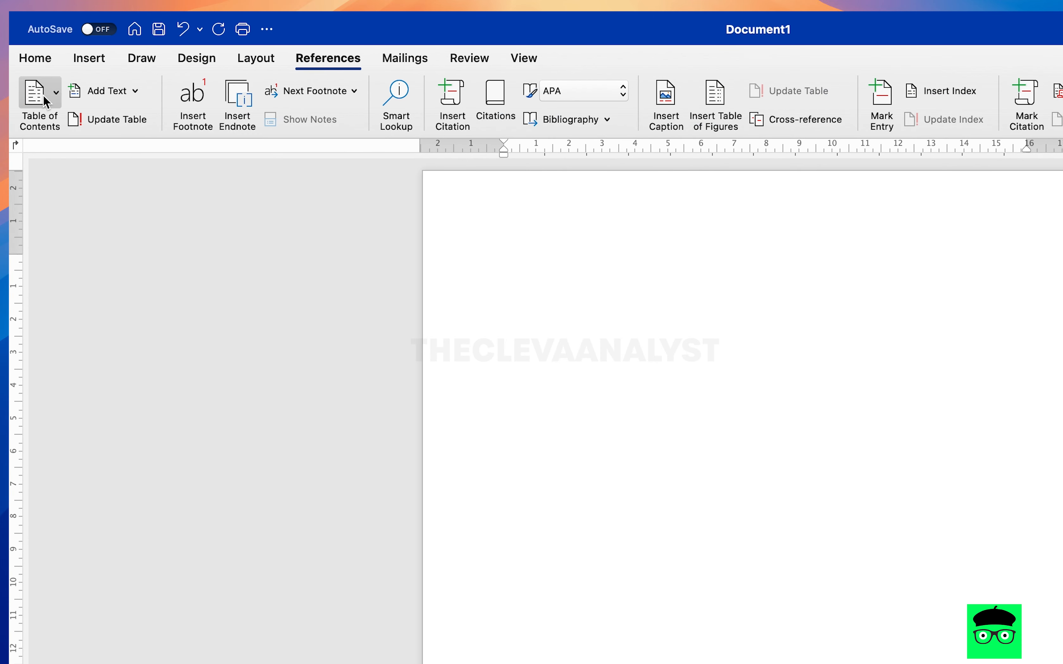
left_click(35, 98)
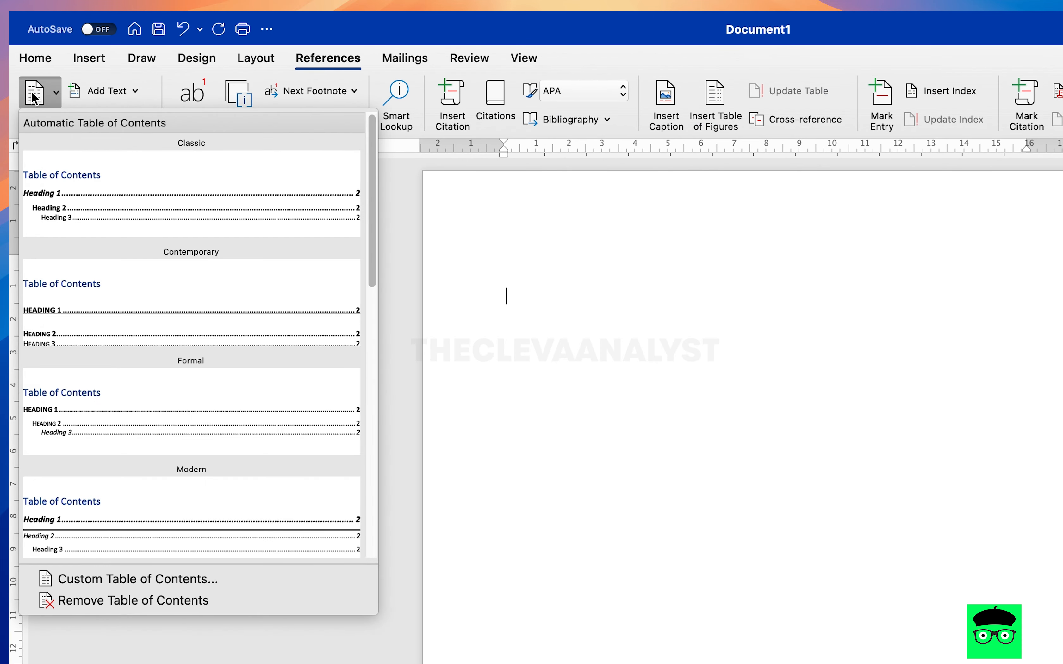
left_click(89, 224)
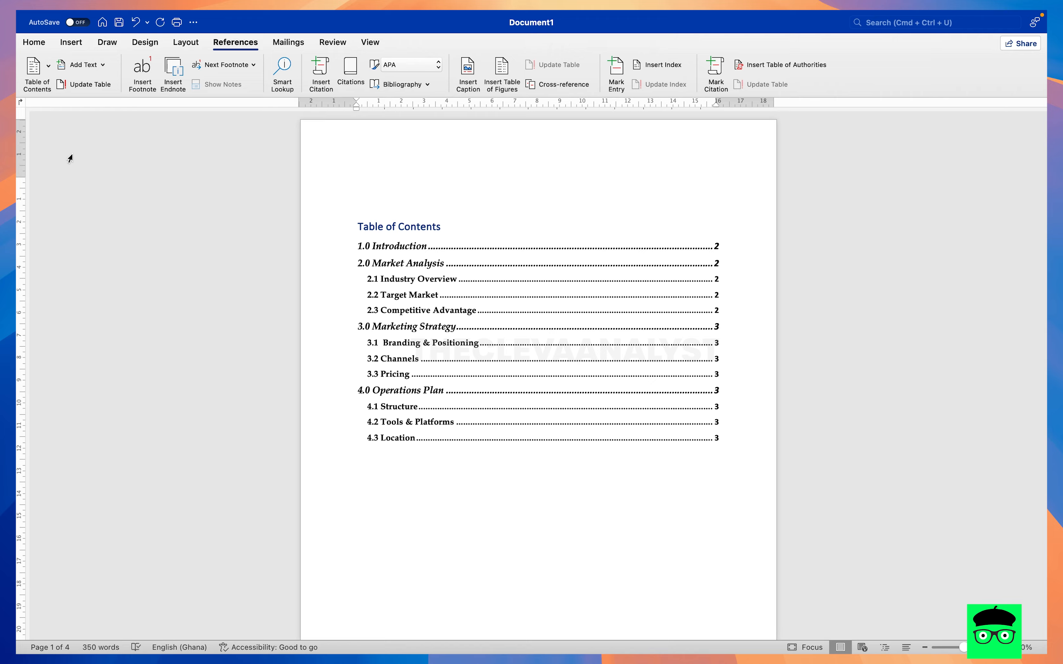
- Insert blank lines directly above the 1.0 Introduction heading to push it further down page 2
scroll(481, 419, "down", 15)
scroll(479, 415, "up", 3)
left_click(388, 485)
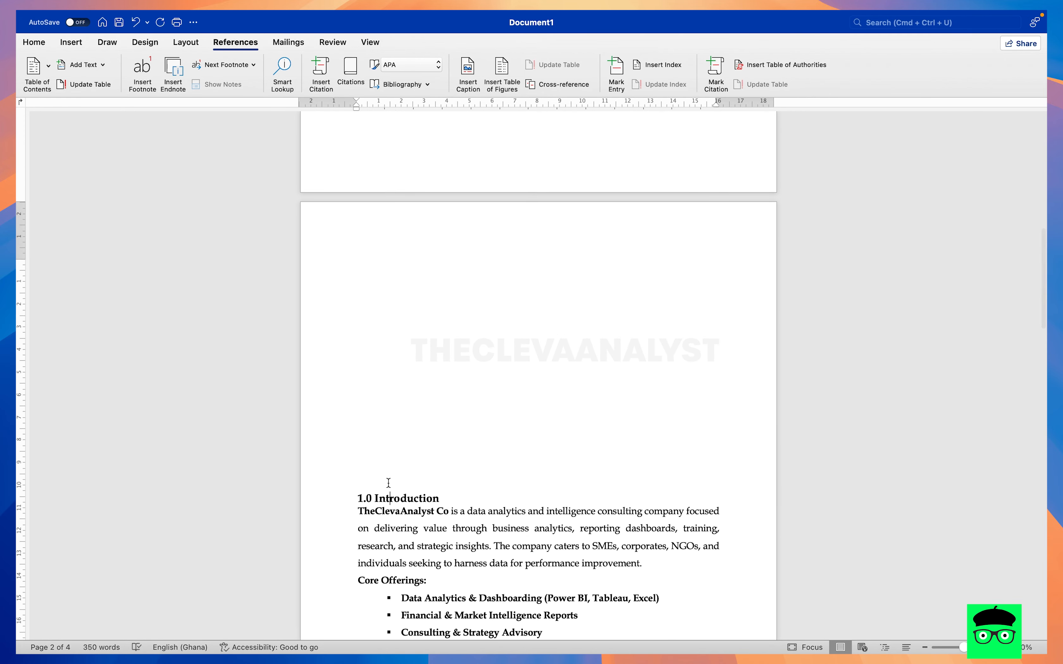
left_click(357, 486)
key("Return")
key("Return")
key("Return")
key("Return")
key("Return")
key("Return")
key("Return")
key("Return")
key("Return")
key("Return")
key("Return")
key("Return")
key("Return")
key("Return")
scroll(538, 373, "down", 10)
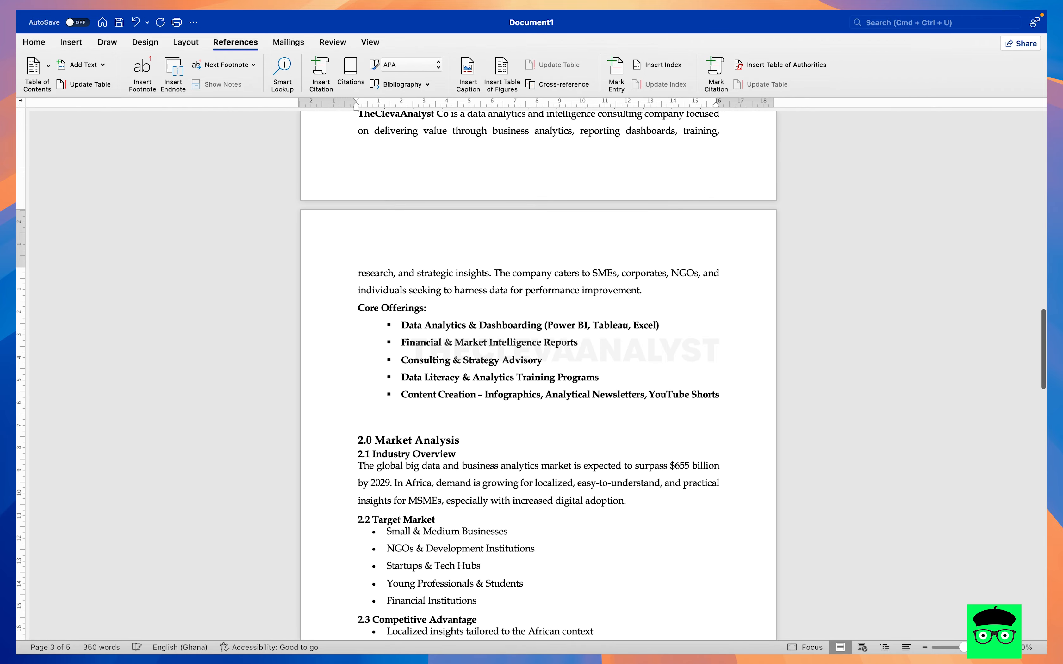
key("BackSpace")
scroll(538, 374, "up", 9)
scroll(538, 374, "down", 2)
key("Return")
key("Return")
key("Return")
key("Return")
key("Return")
key("Return")
key("Return")
key("Return")
key("Return")
key("Return")
key("Return")
key("Return")
key("Return")
key("Return")
key("Return")
scroll(538, 374, "down", 2)
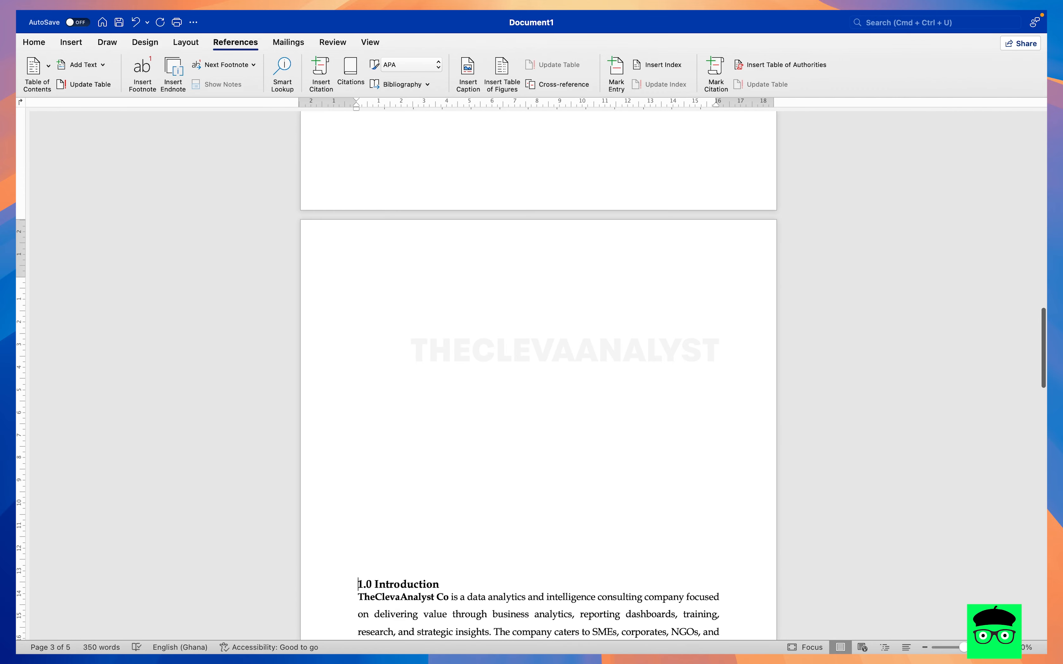
key("super+z")
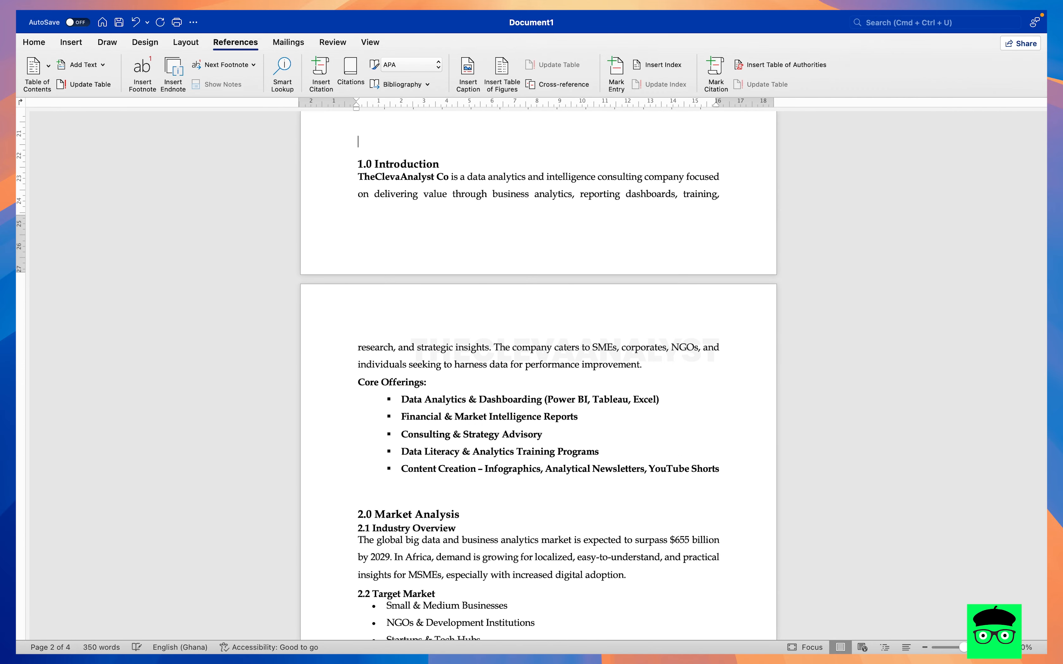
- Add a blank line above 1.0 Introduction so the heading starts at the top of page 3
key("Return")
key("BackSpace")
key("Return")
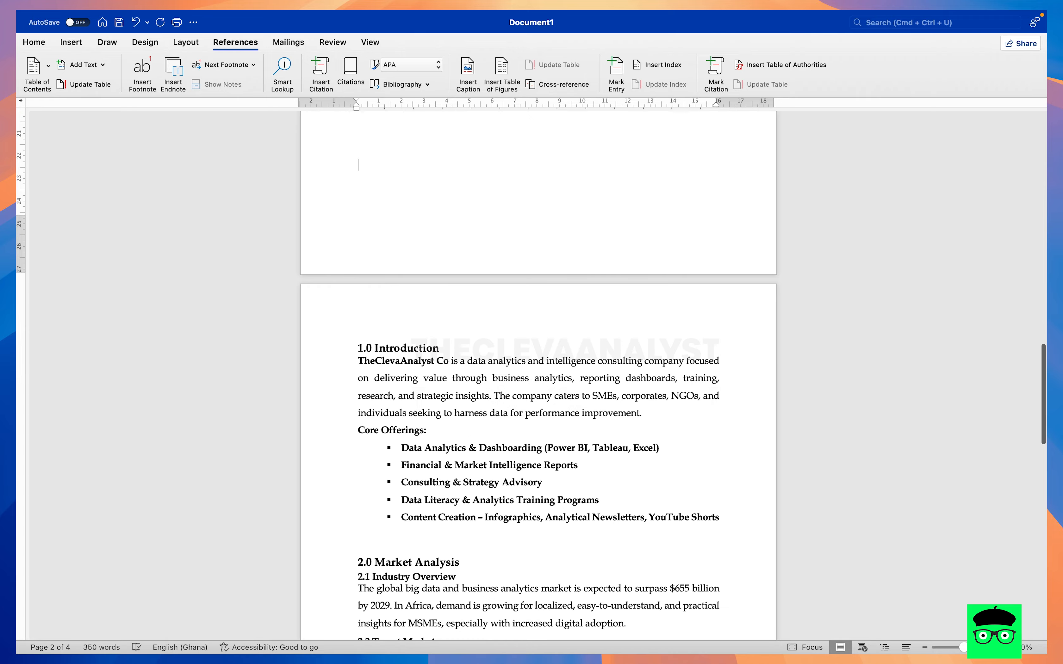
- Follow the 4.0 Operations Plan entry in the table of contents to its heading, and return to the first page
scroll(538, 373, "up", 13)
scroll(401, 509, "up", 15)
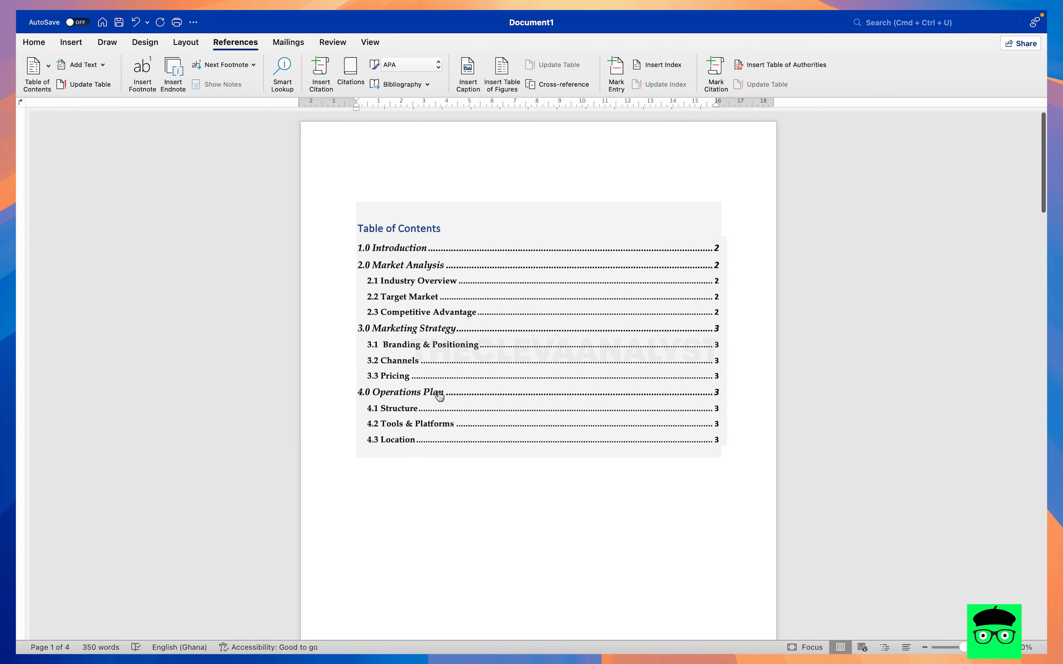
left_click(434, 391)
scroll(436, 389, "up", 20)
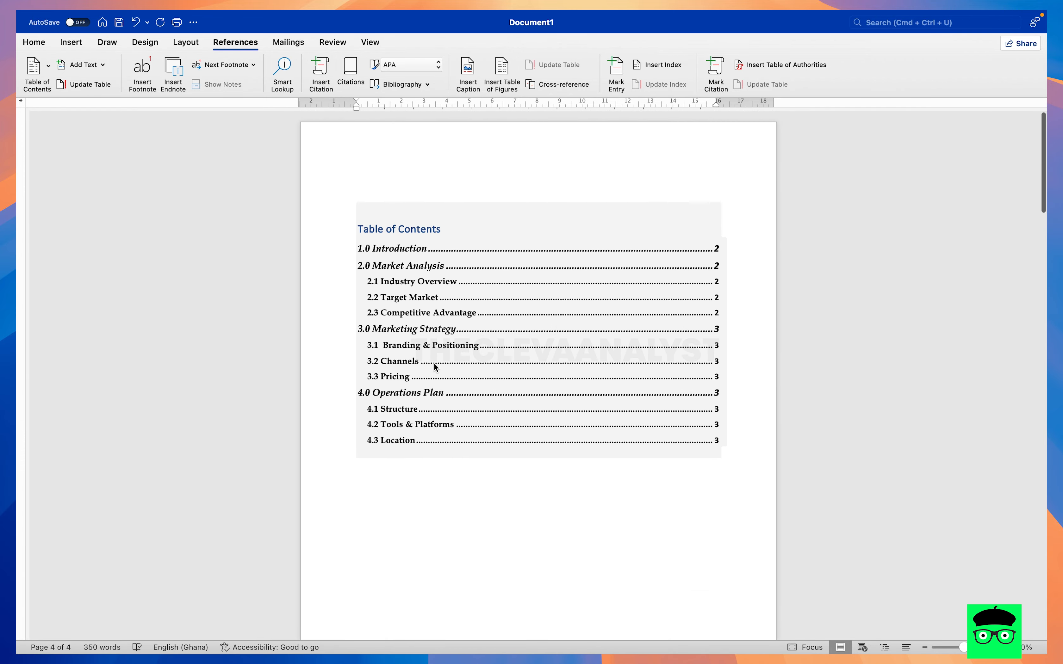
- Update the entire table of contents on the first page, including its entries and page numbers
right_click(400, 227)
left_click(386, 223)
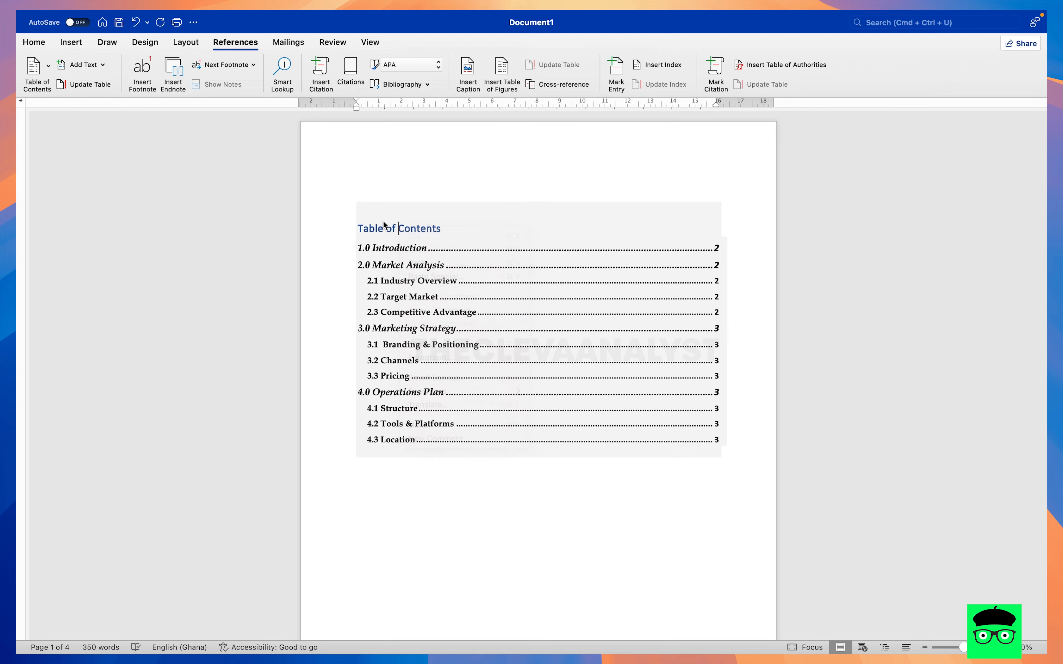
left_click(427, 195)
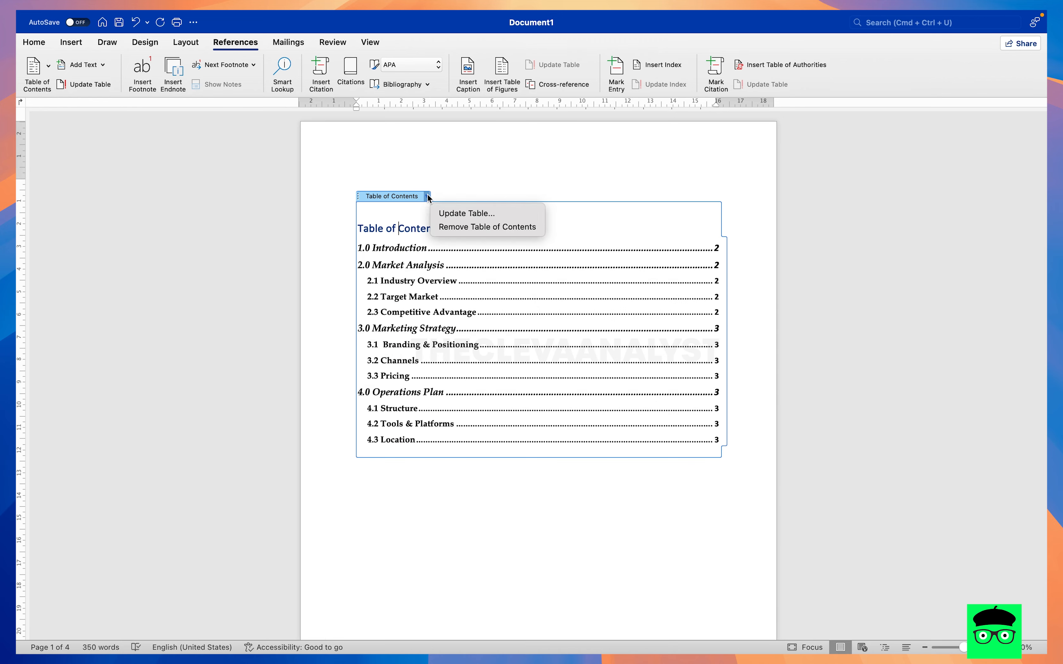
left_click(461, 213)
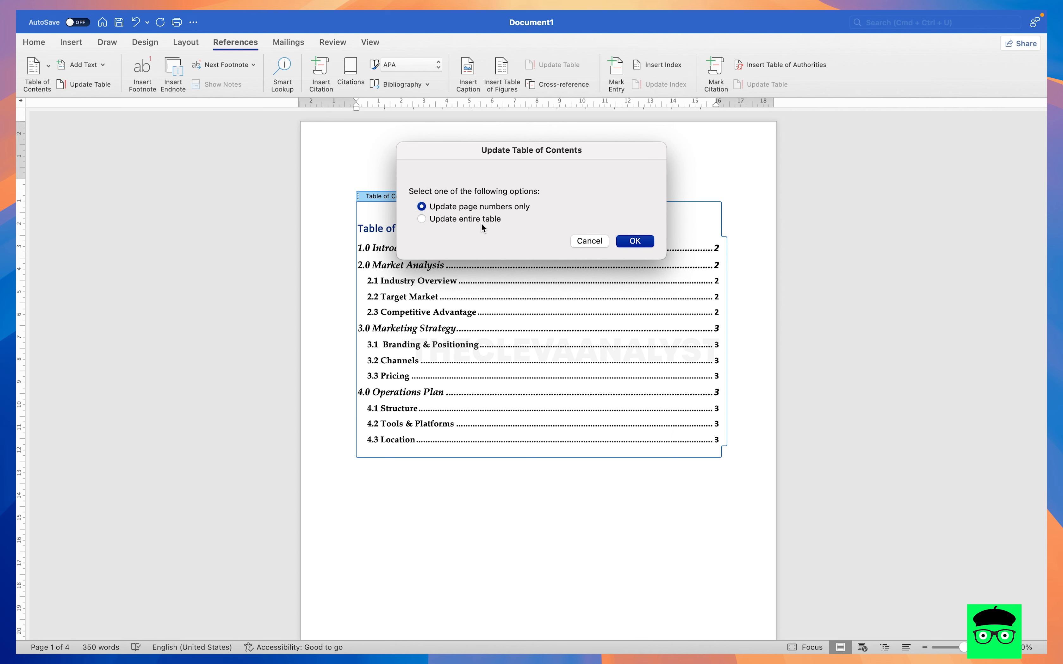
left_click_drag(478, 164, 668, 359)
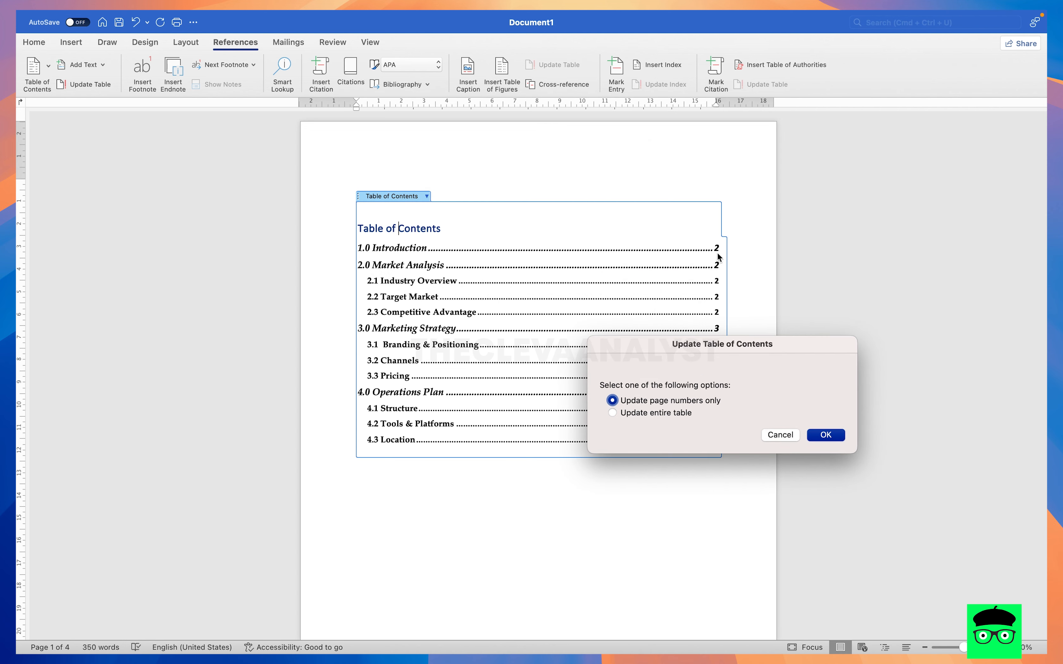
left_click(677, 414)
left_click(803, 433)
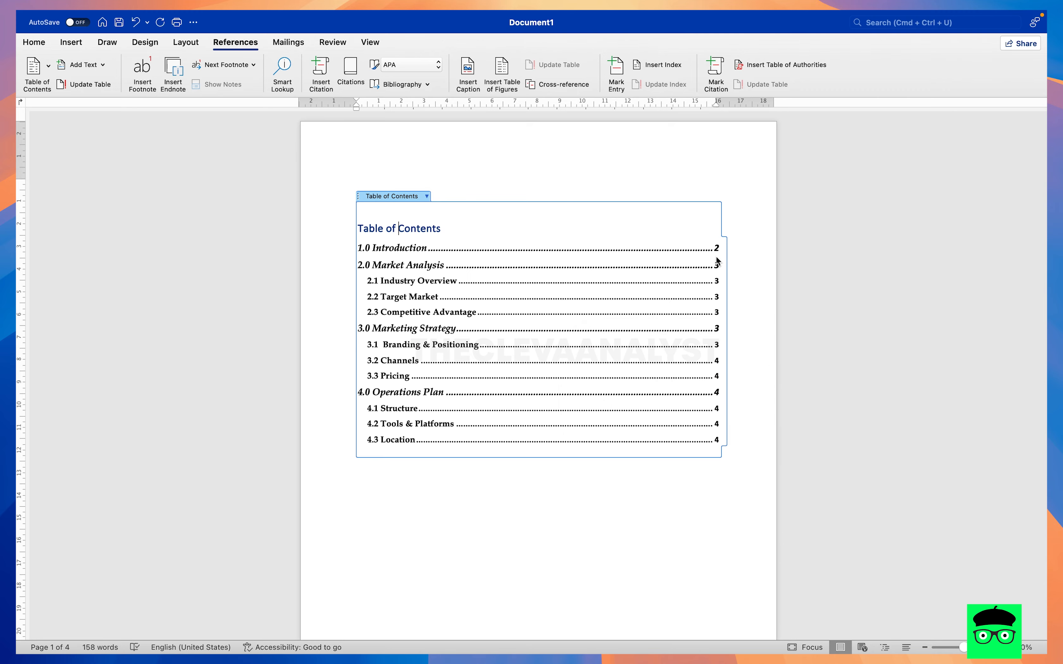
- Compare the page numbers in the updated table of contents with the pages where the headings actually sit
scroll(726, 294, "down", 15)
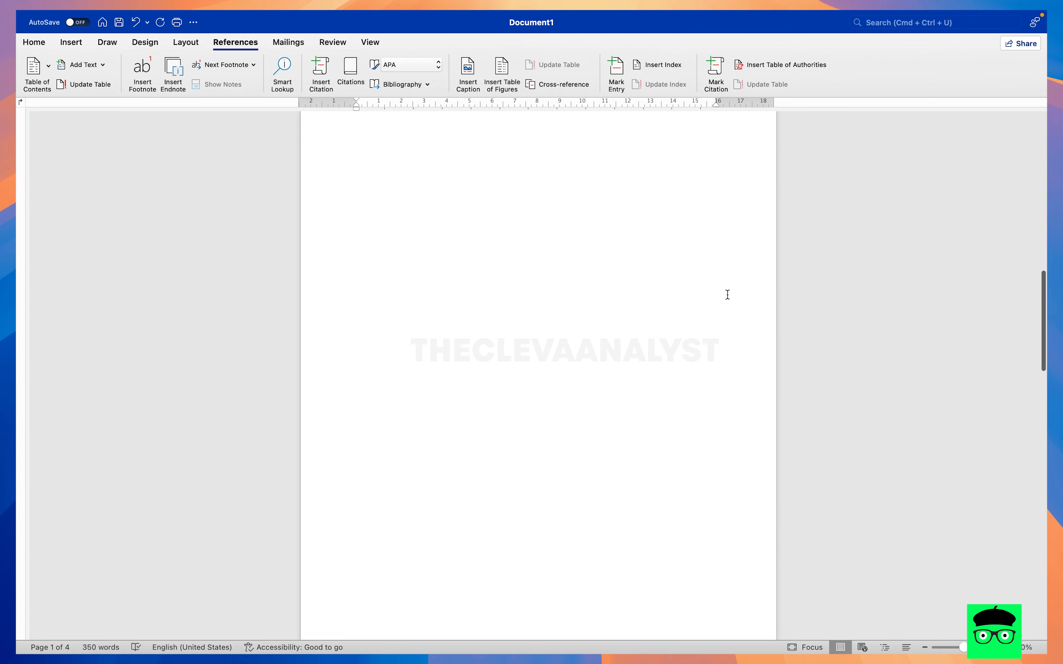
scroll(727, 295, "up", 10)
scroll(727, 295, "down", 20)
scroll(727, 294, "down", 9)
scroll(727, 295, "up", 7)
scroll(727, 295, "down", 13)
scroll(727, 294, "down", 8)
scroll(727, 295, "up", 20)
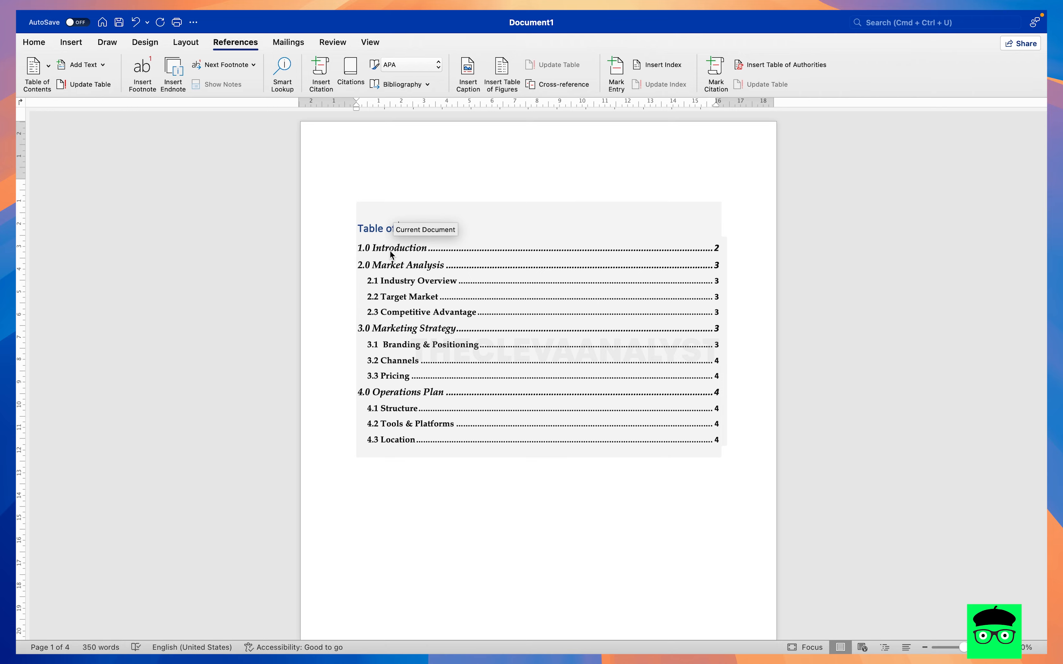
- Follow the 2.0 Market Analysis entry in the table of contents, return to the first page, and review the pages below it
left_click(391, 264)
scroll(390, 259, "up", 20)
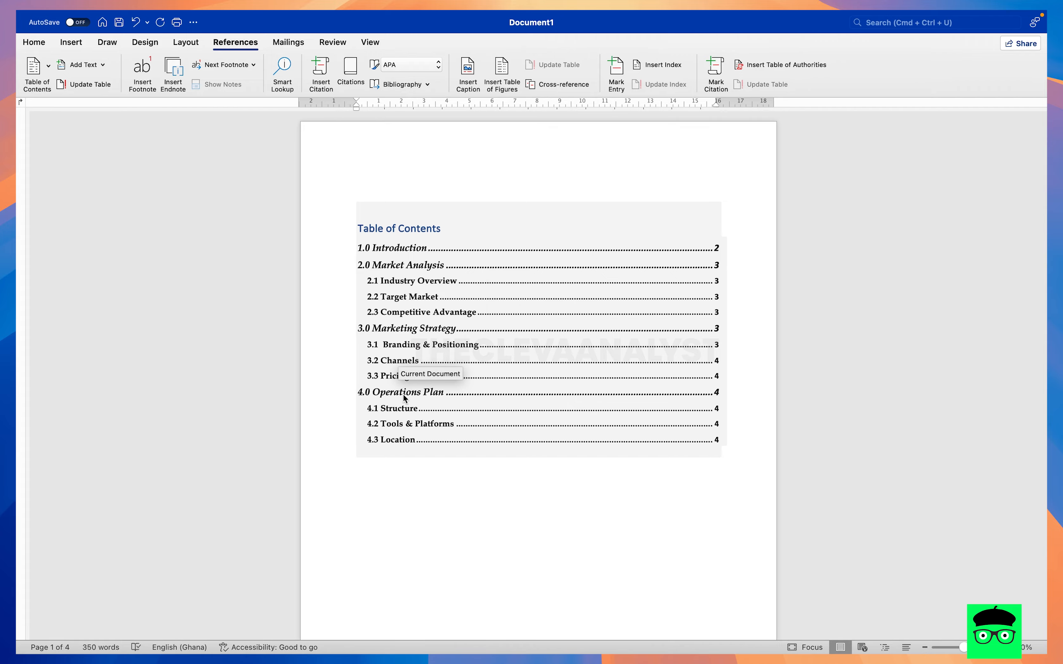
scroll(405, 397, "down", 10)
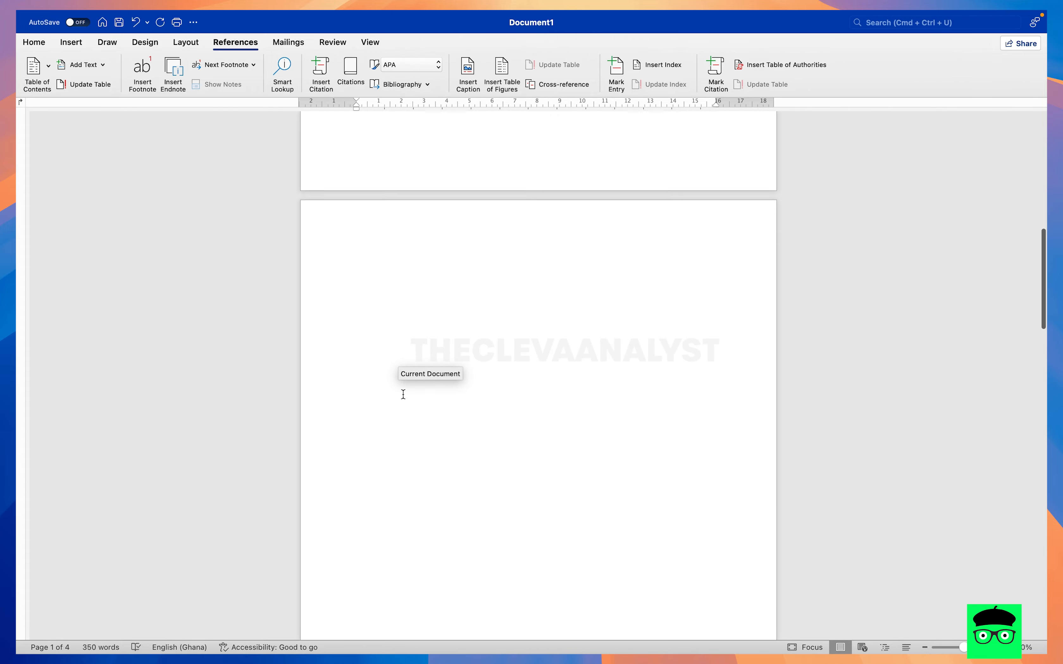
scroll(414, 425, "down", 4)
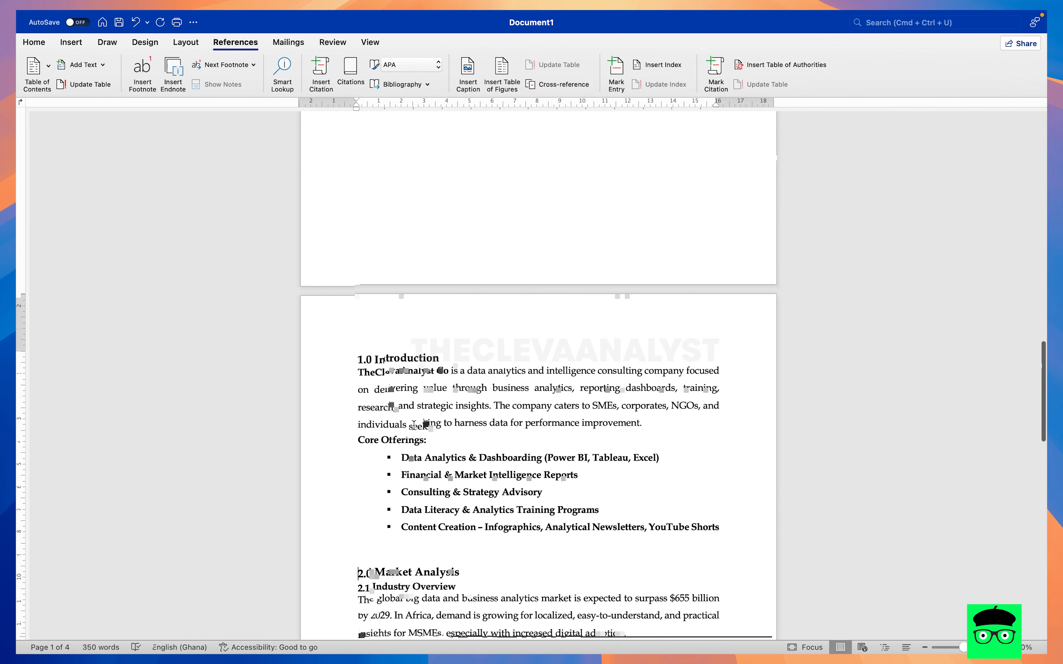